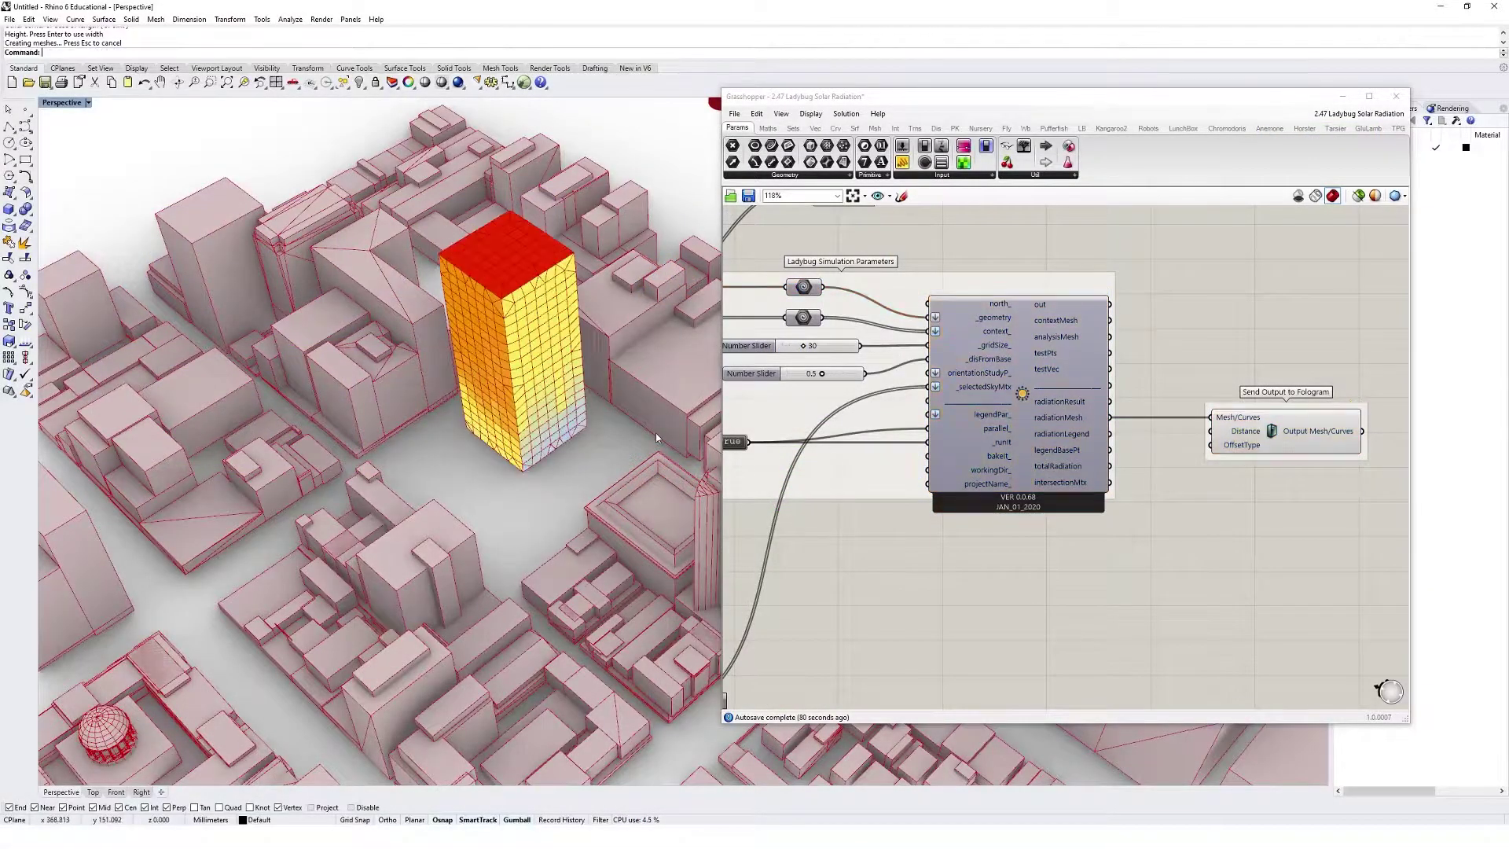
Draw a box mass with the Box command, snapping base corners at the building and setting its height
text(box)
key(Return)
click(519, 468)
click(531, 533)
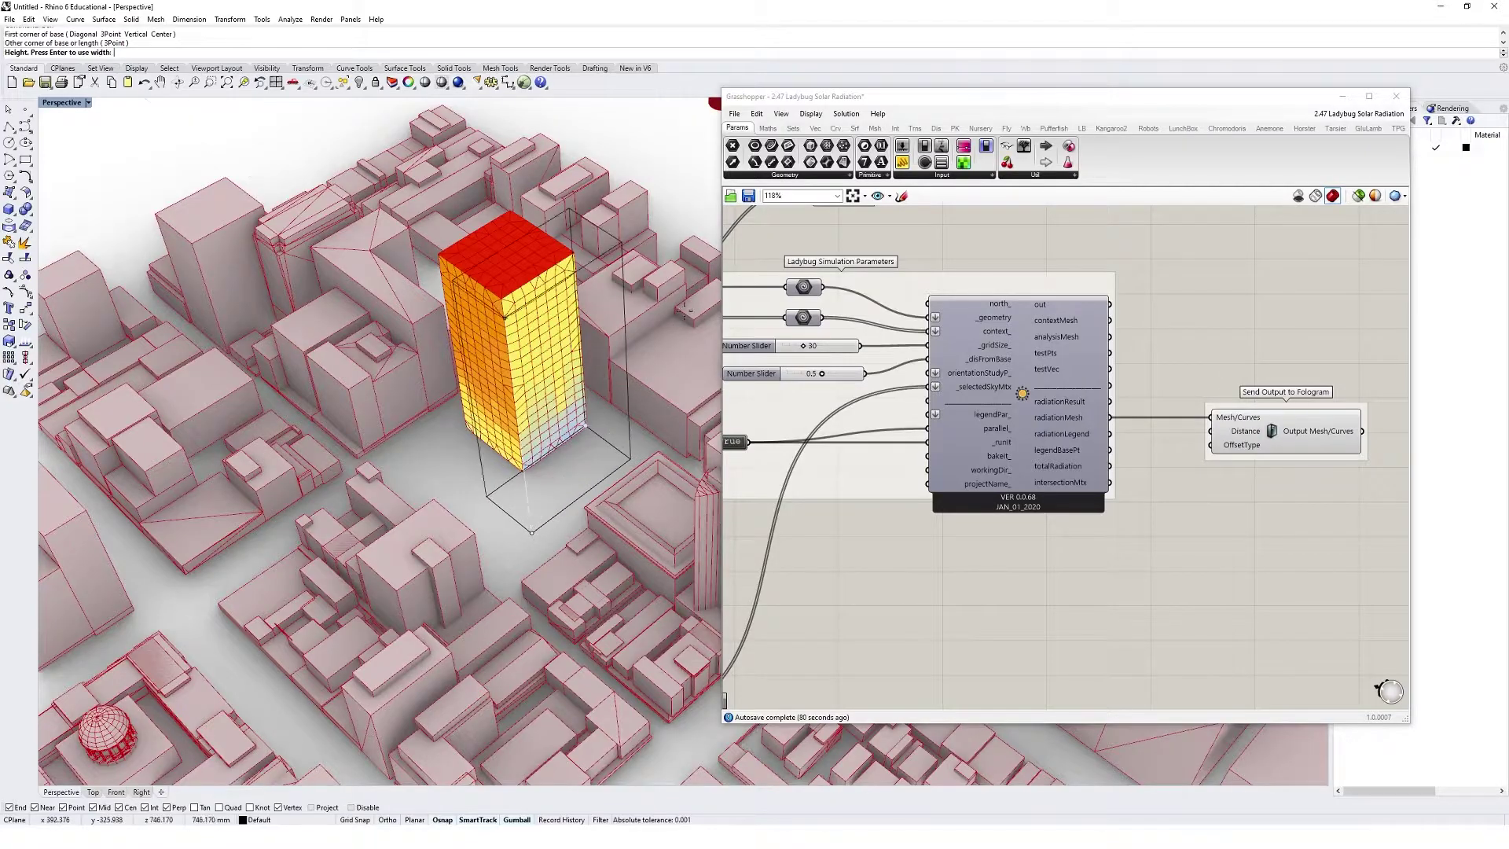
click(627, 328)
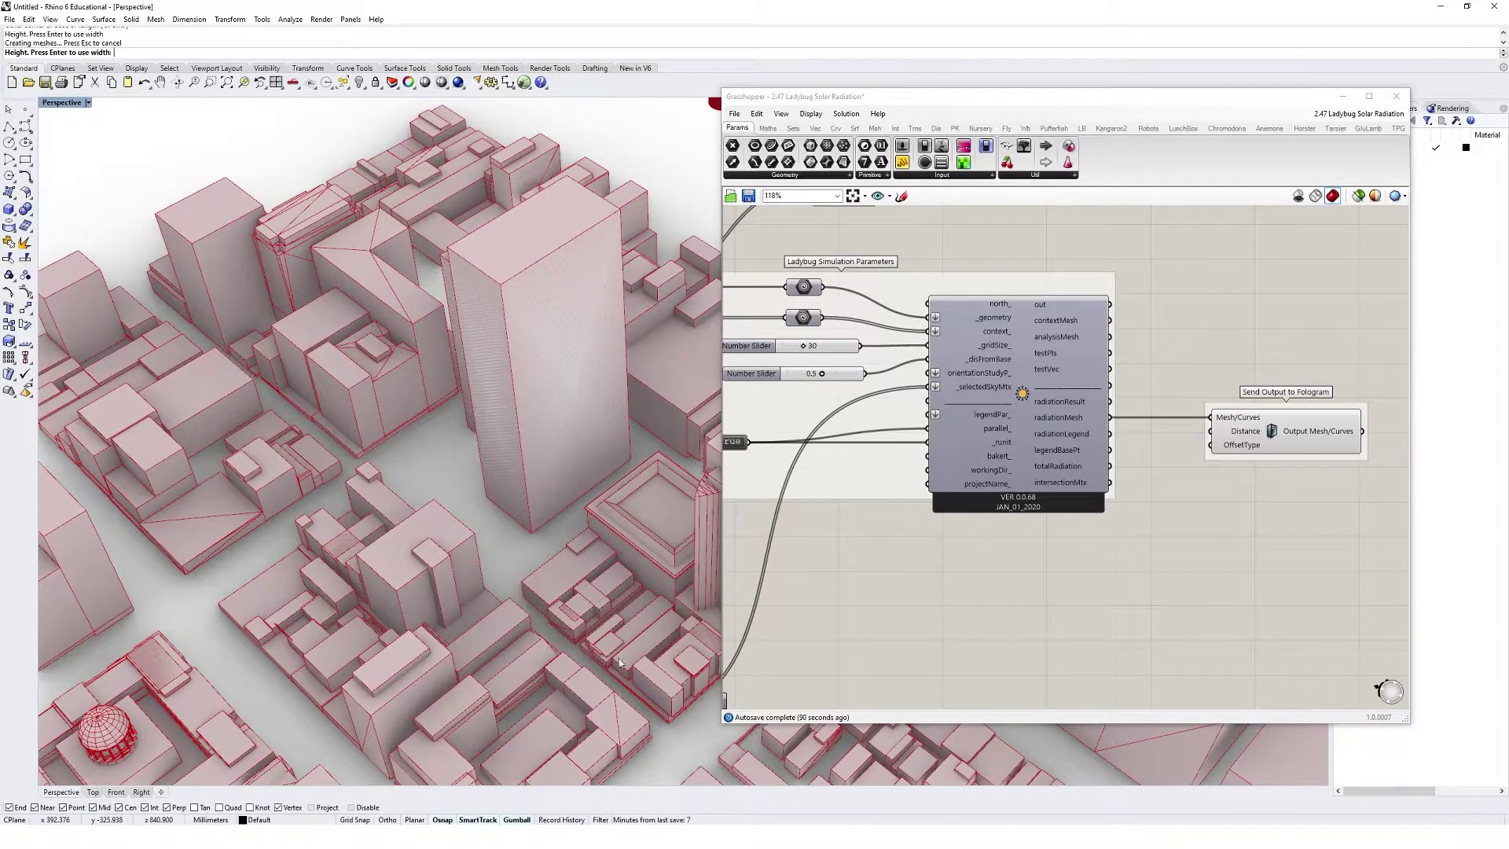
Raise the new box's top face with the gumball to make it taller
right_drag(620, 666, 454, 265)
scroll(569, 362, down, 2)
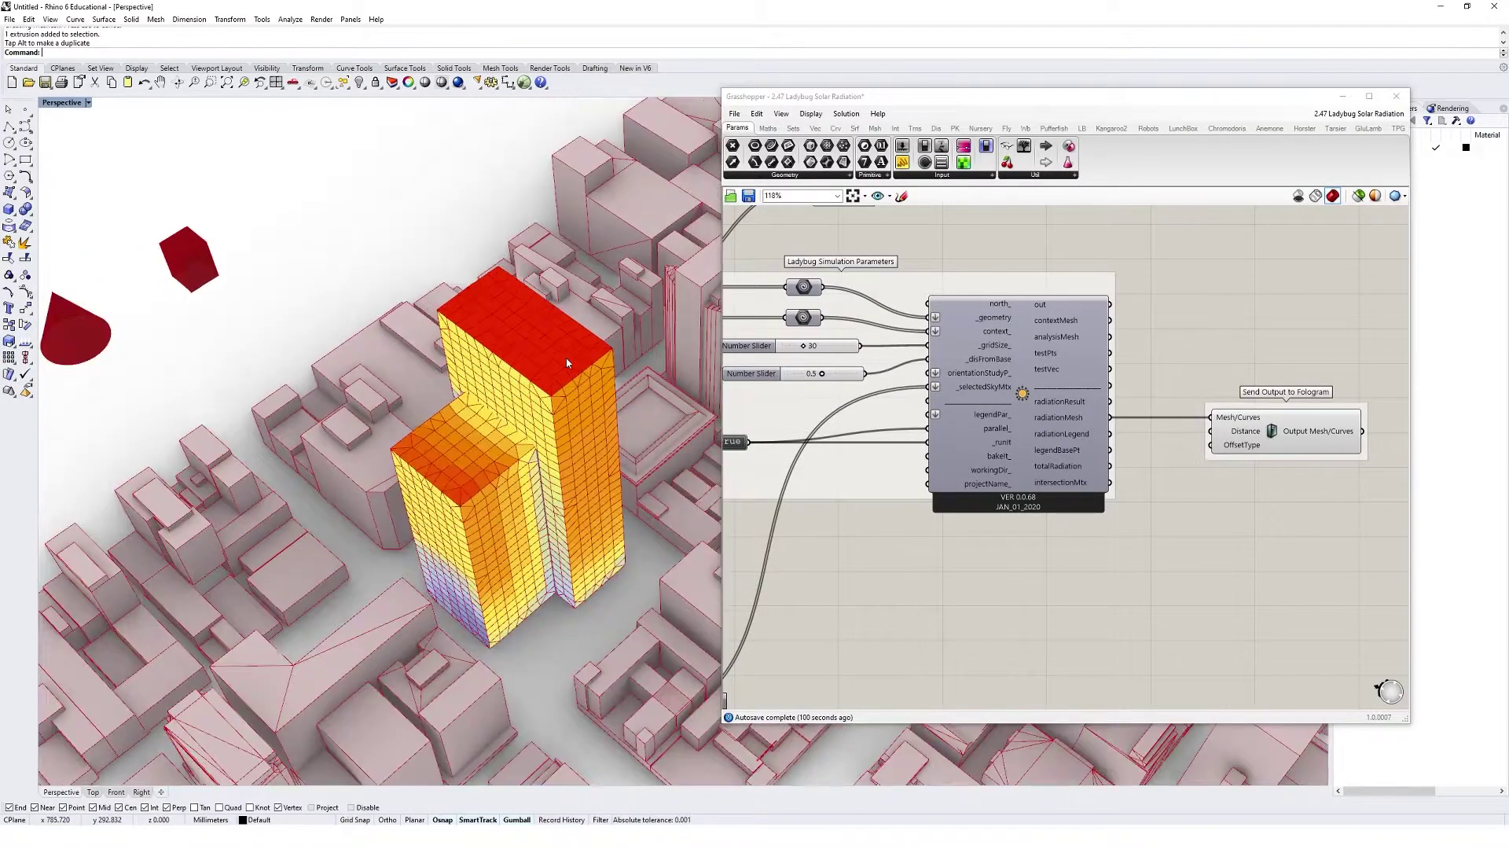
ctrl+shift+click(536, 341)
drag(513, 299, 509, 234)
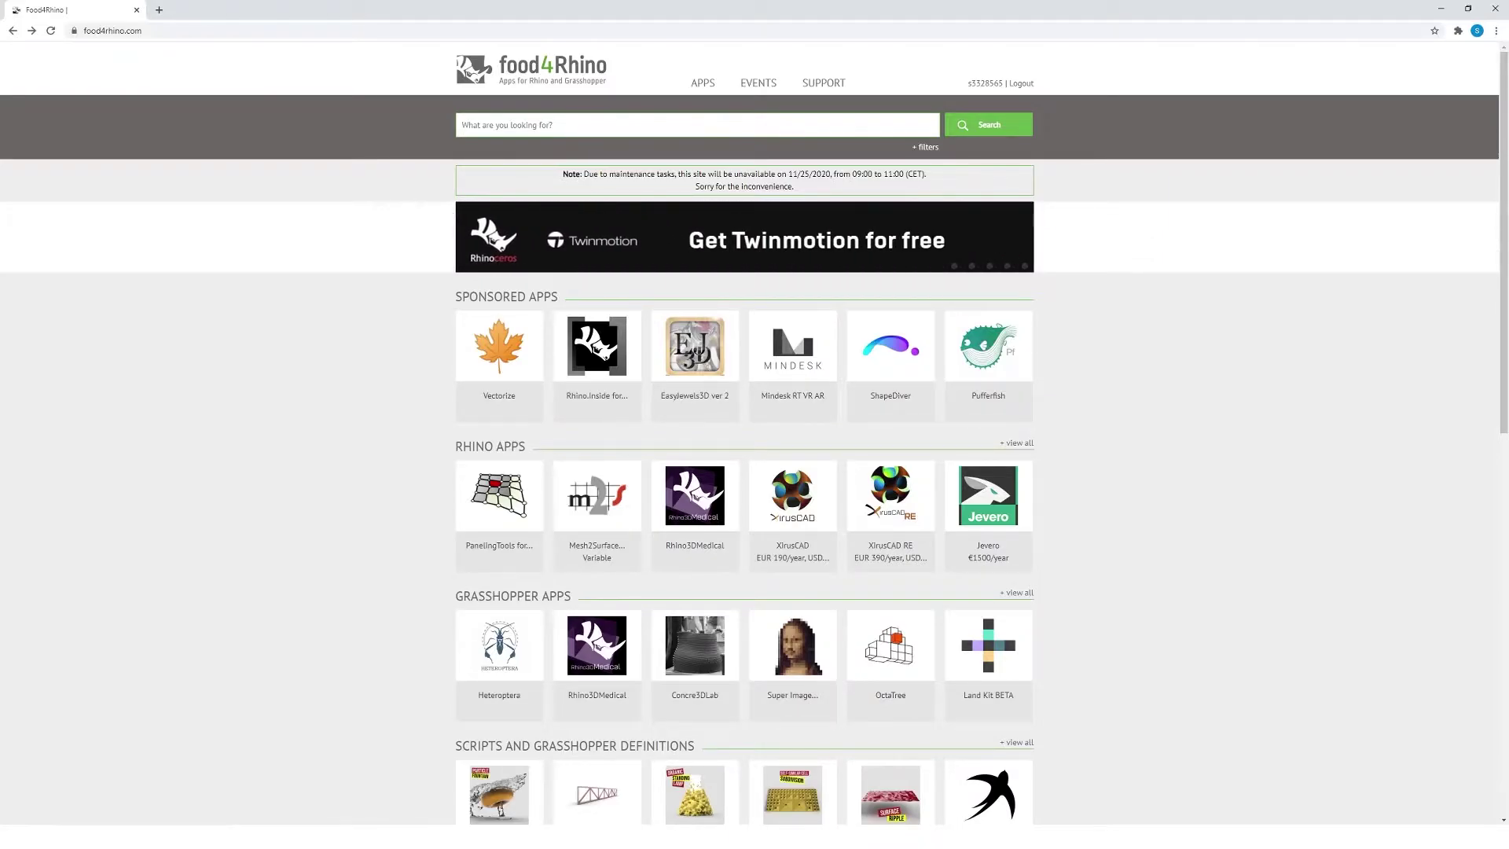
Search food4Rhino for 'anemone' using the suggested term
text(an)
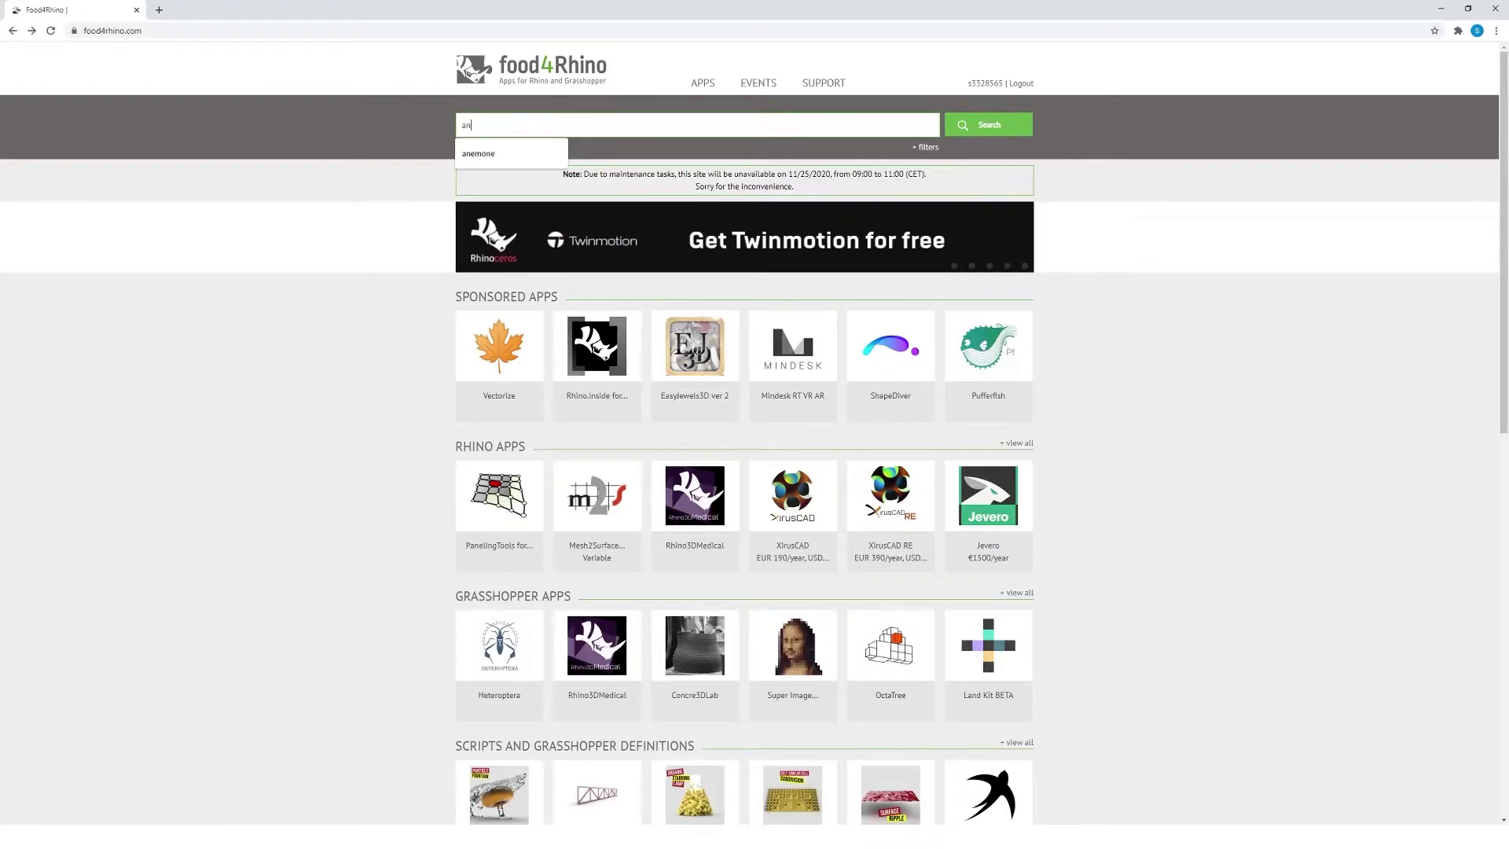
text(emon)
click(480, 153)
click(987, 125)
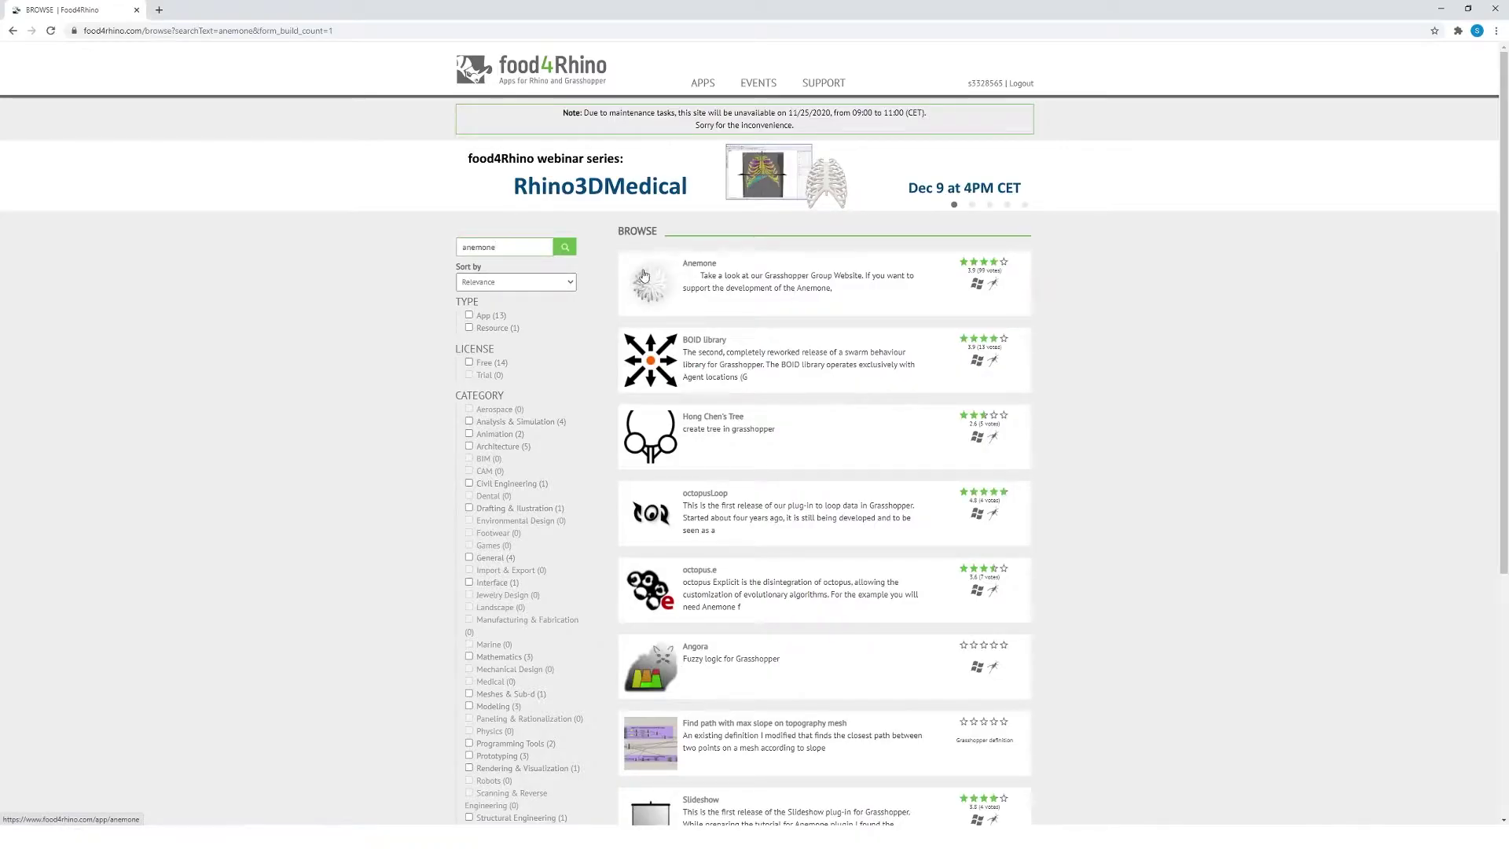
Open the Anemone plugin page and scroll down to its Downloads table with Anemone 0.4
click(707, 269)
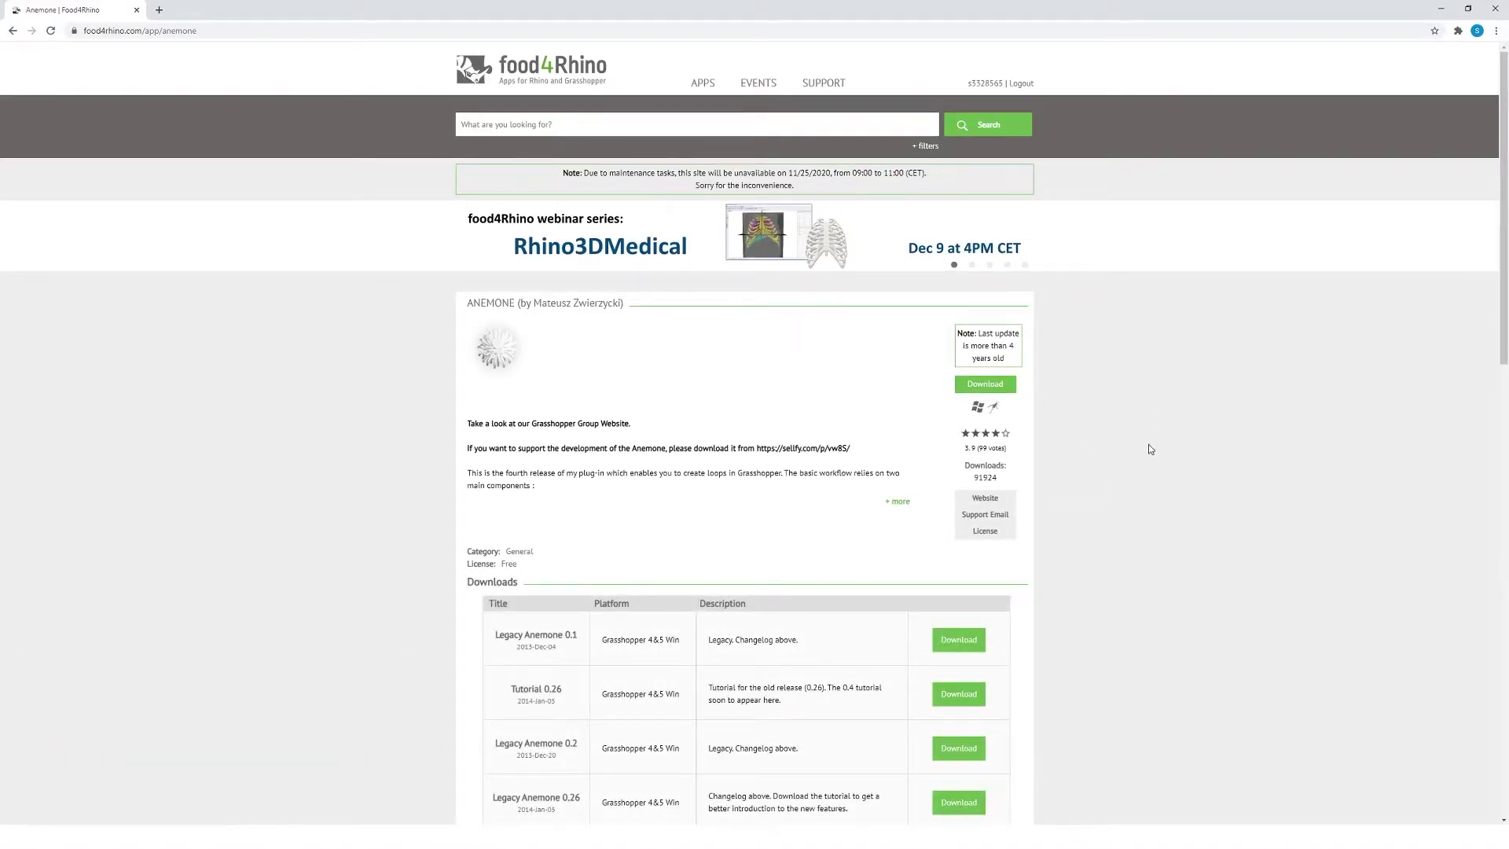
scroll(1148, 449, down, 2)
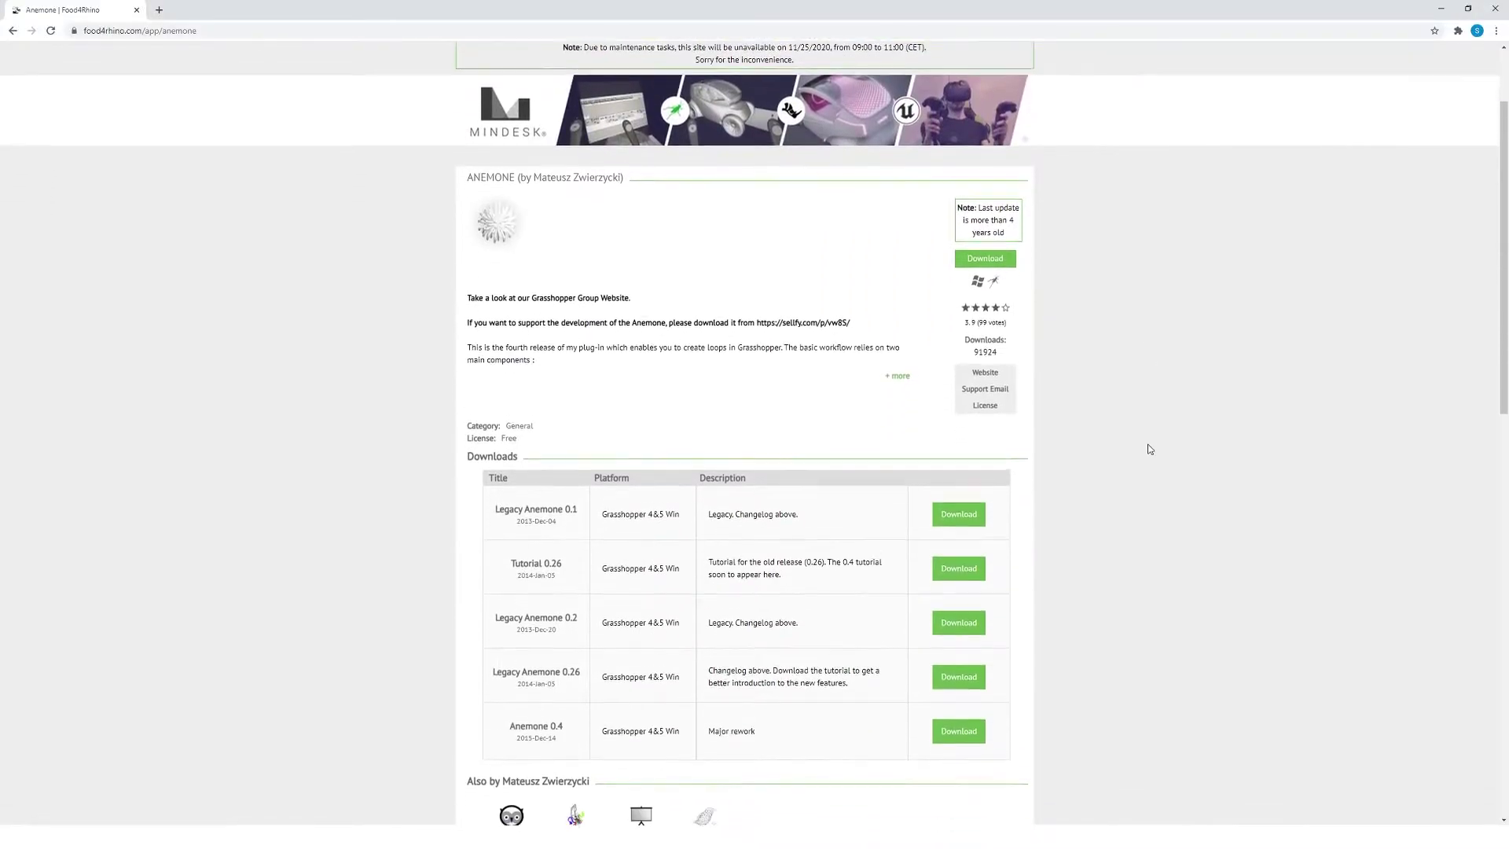
scroll(1148, 449, down, 1)
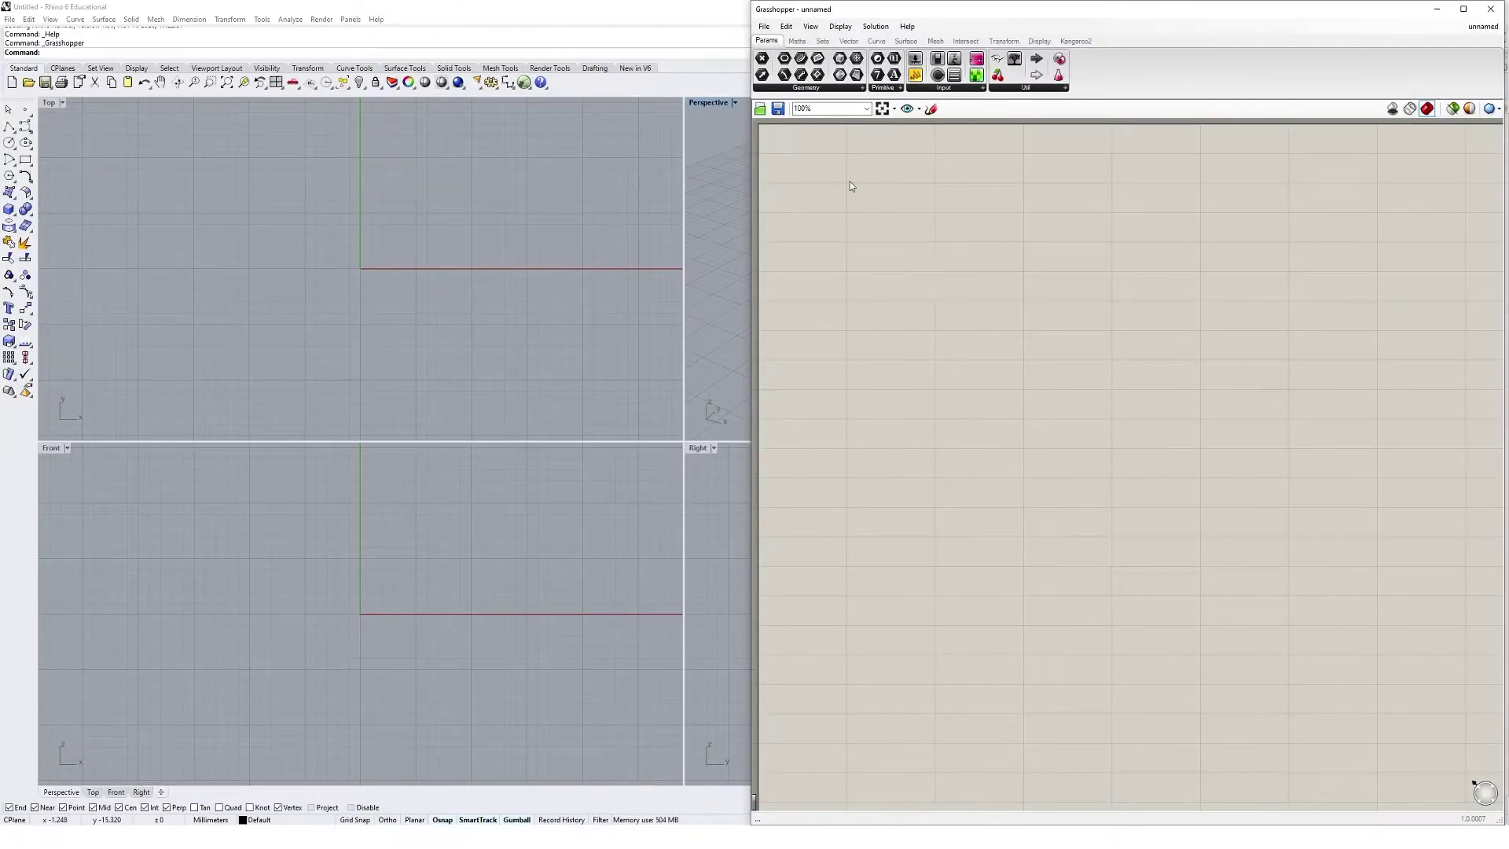
Open the Grasshopper Components (Libraries) folder via Special Folders and check its full path
click(763, 26)
mouse_move(835, 235)
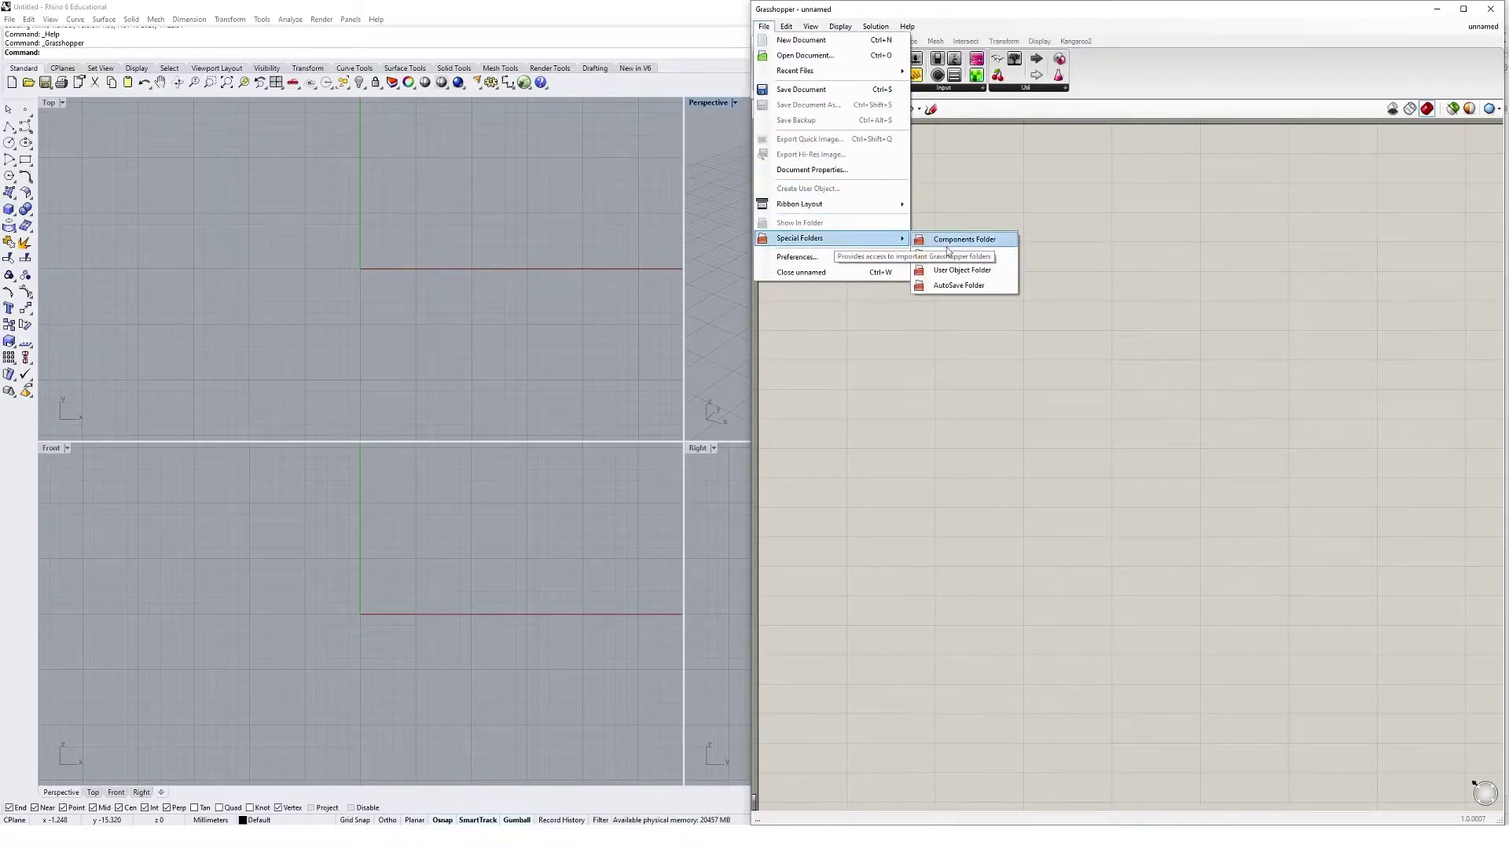
click(980, 244)
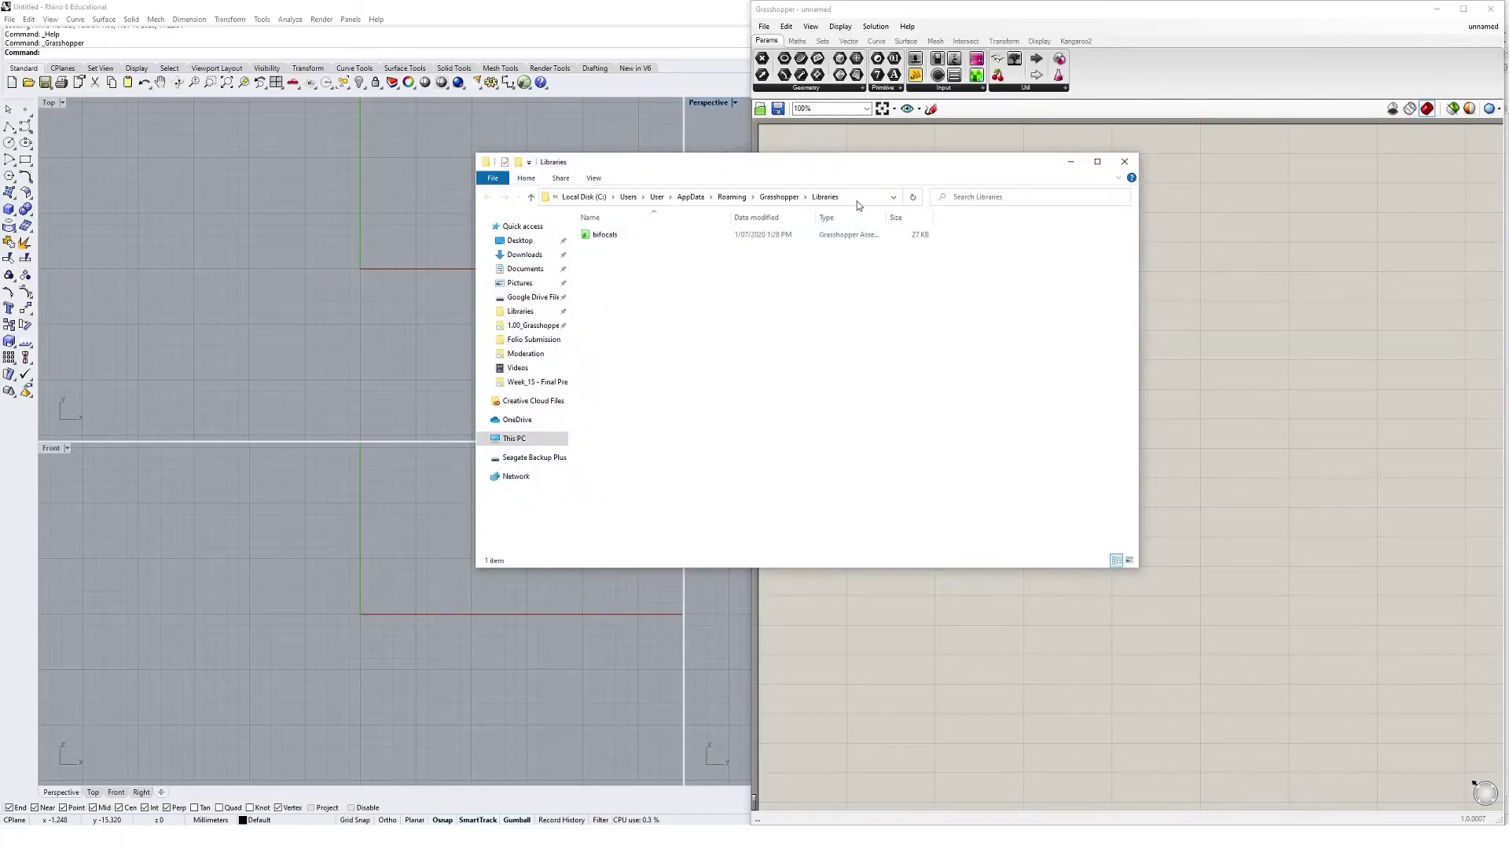
click(861, 197)
click(782, 297)
Cut anemone1 from Downloads and paste it into the Libraries folder
click(524, 254)
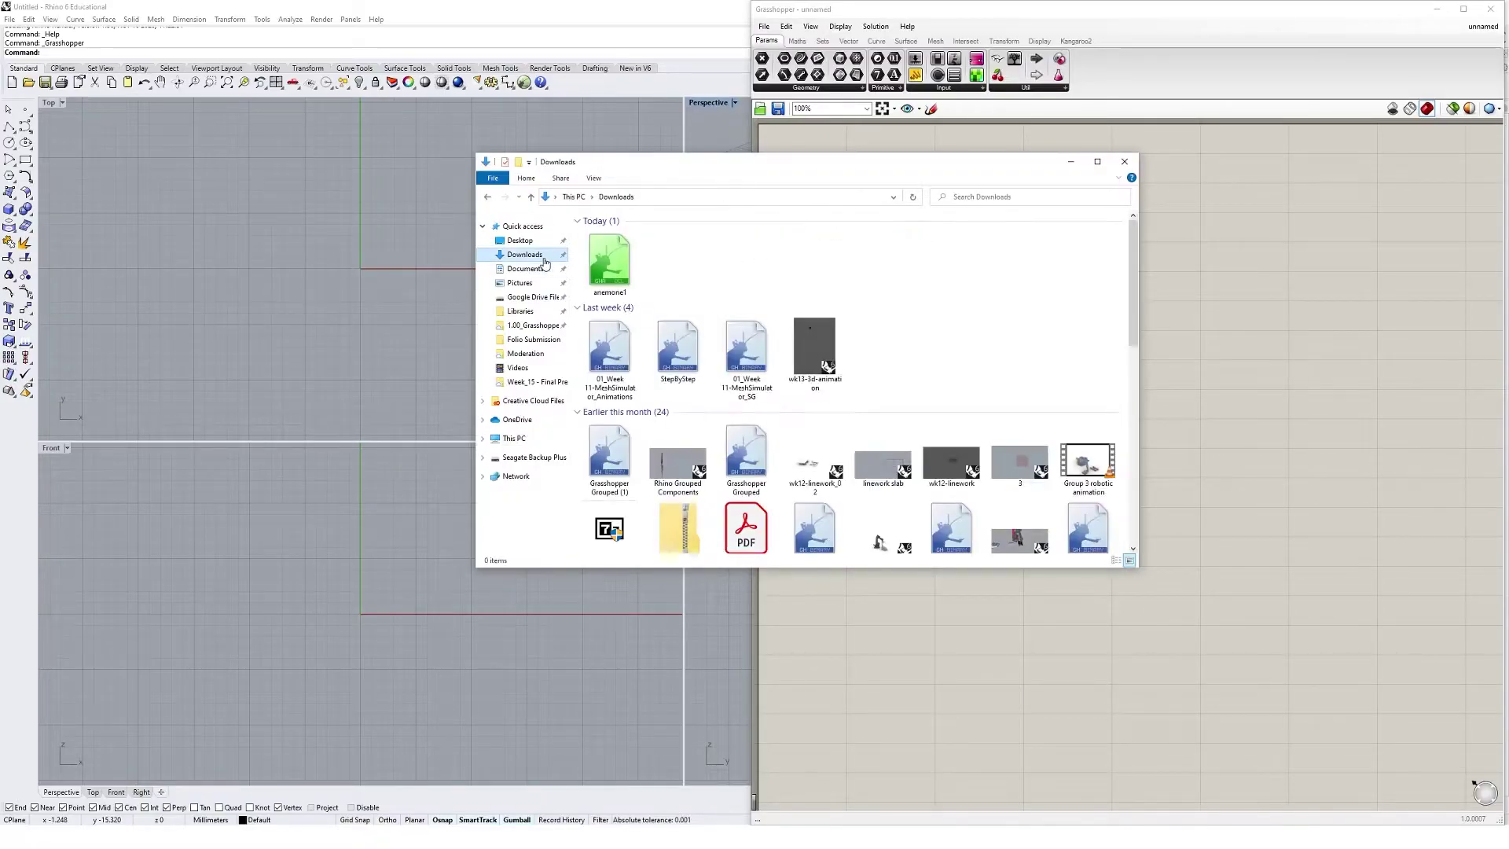
click(617, 267)
right_click(617, 267)
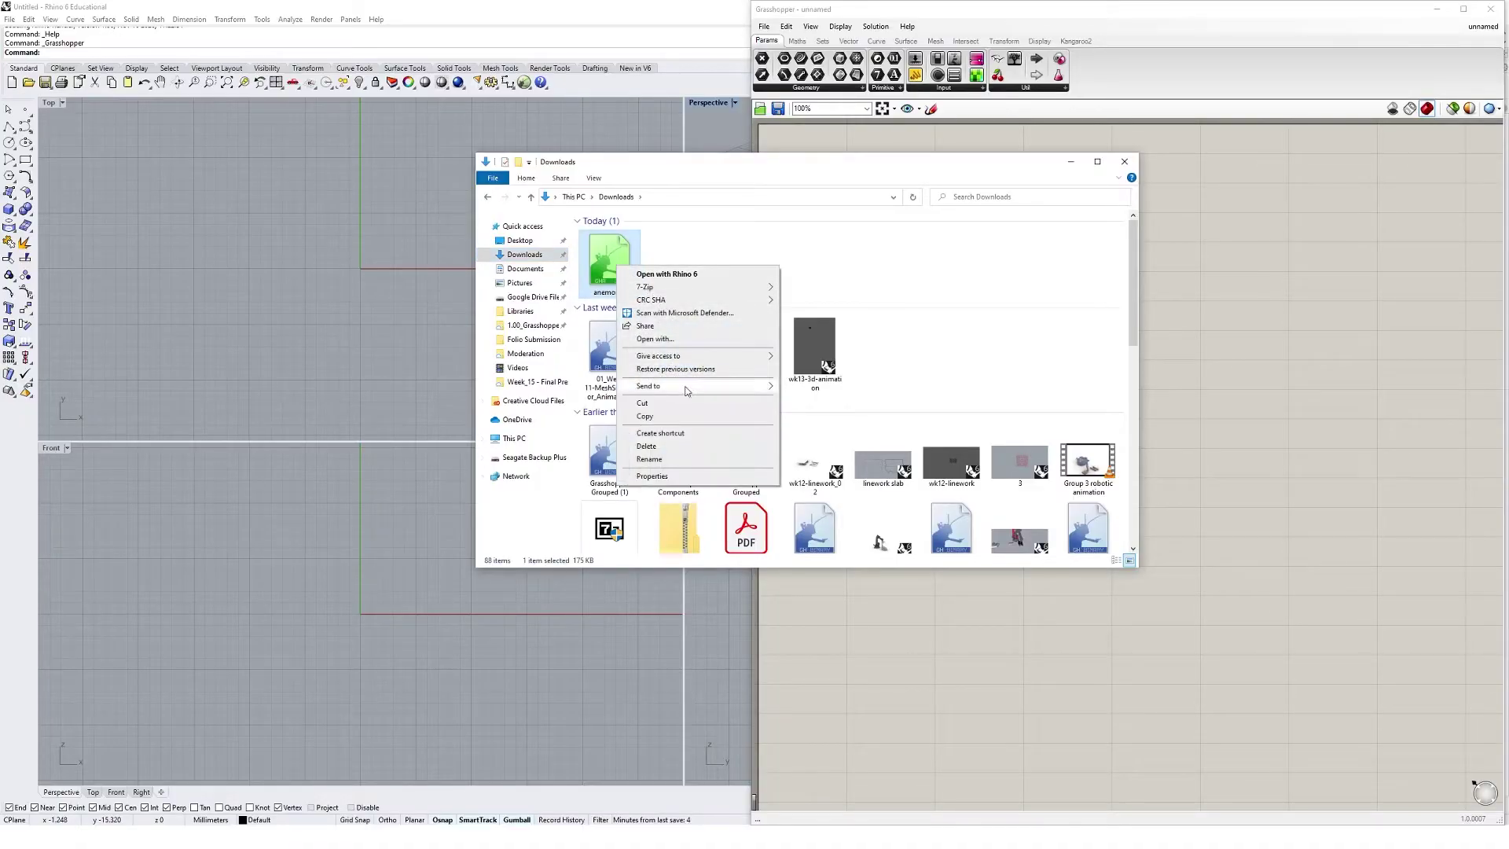
click(660, 407)
key(alt+Left)
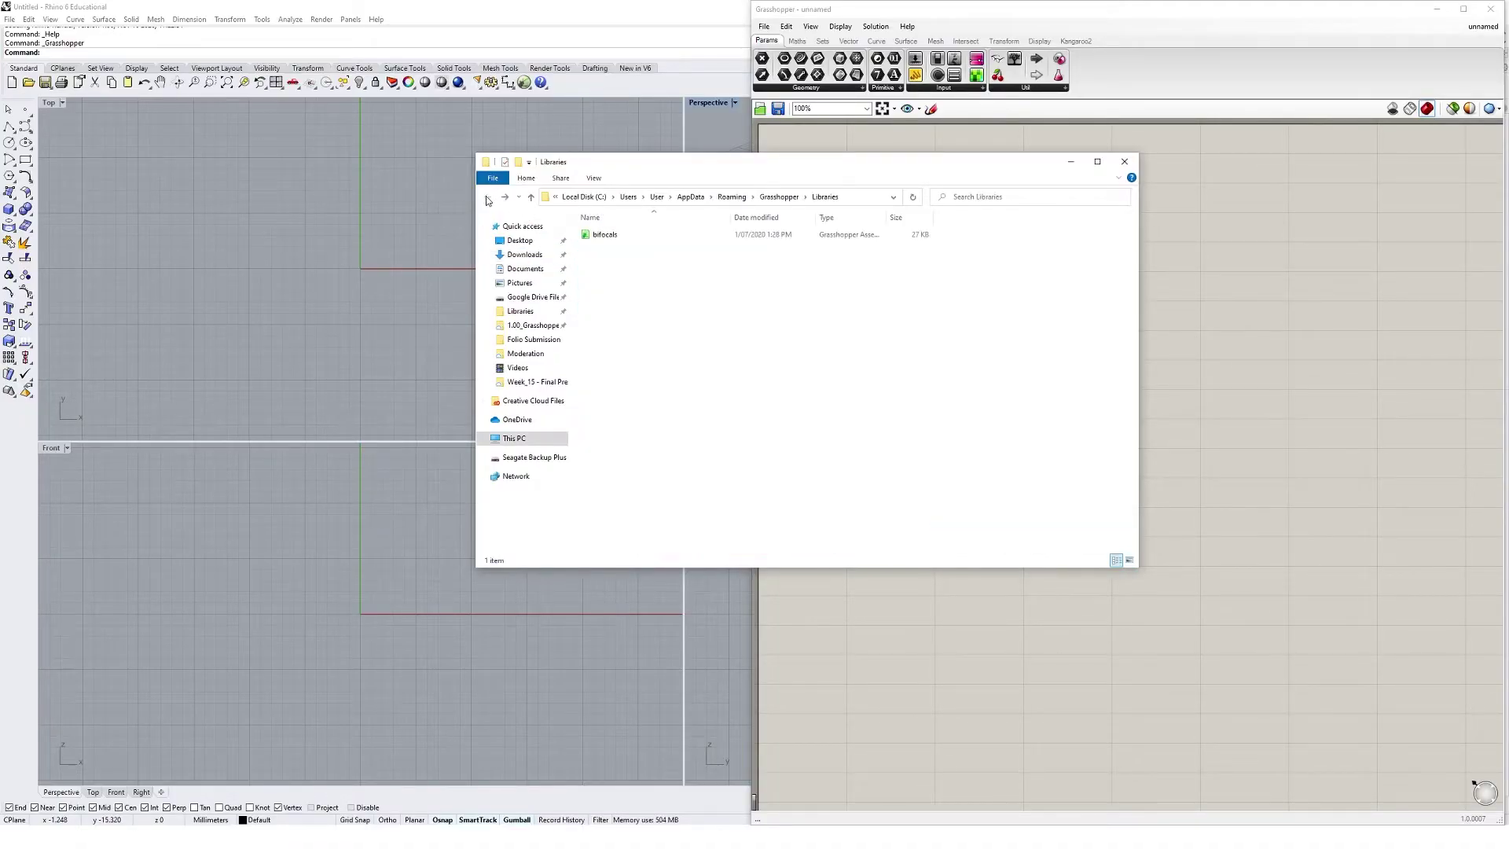
right_click(658, 299)
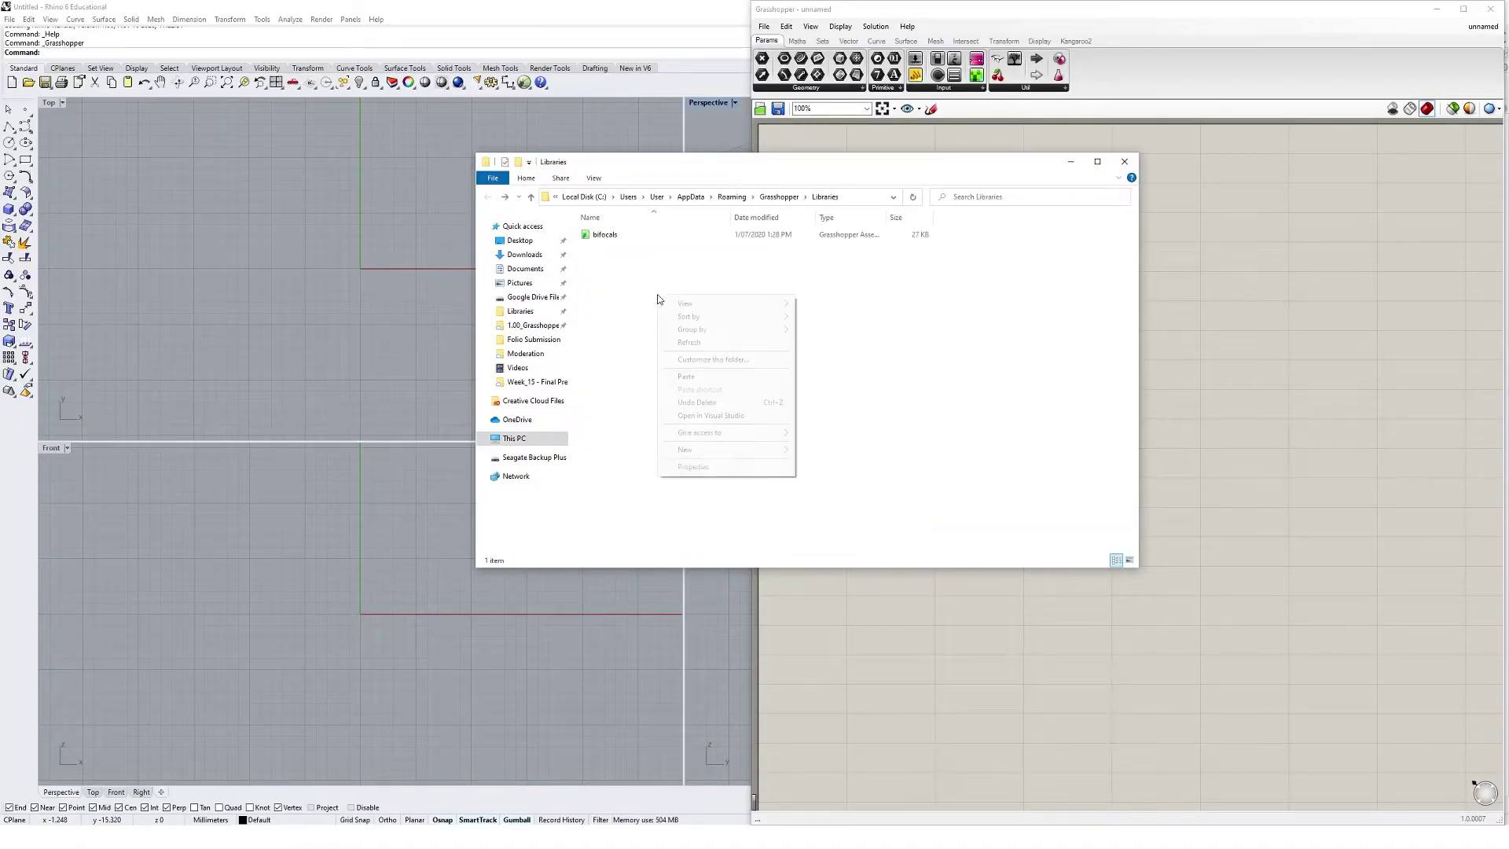
click(717, 381)
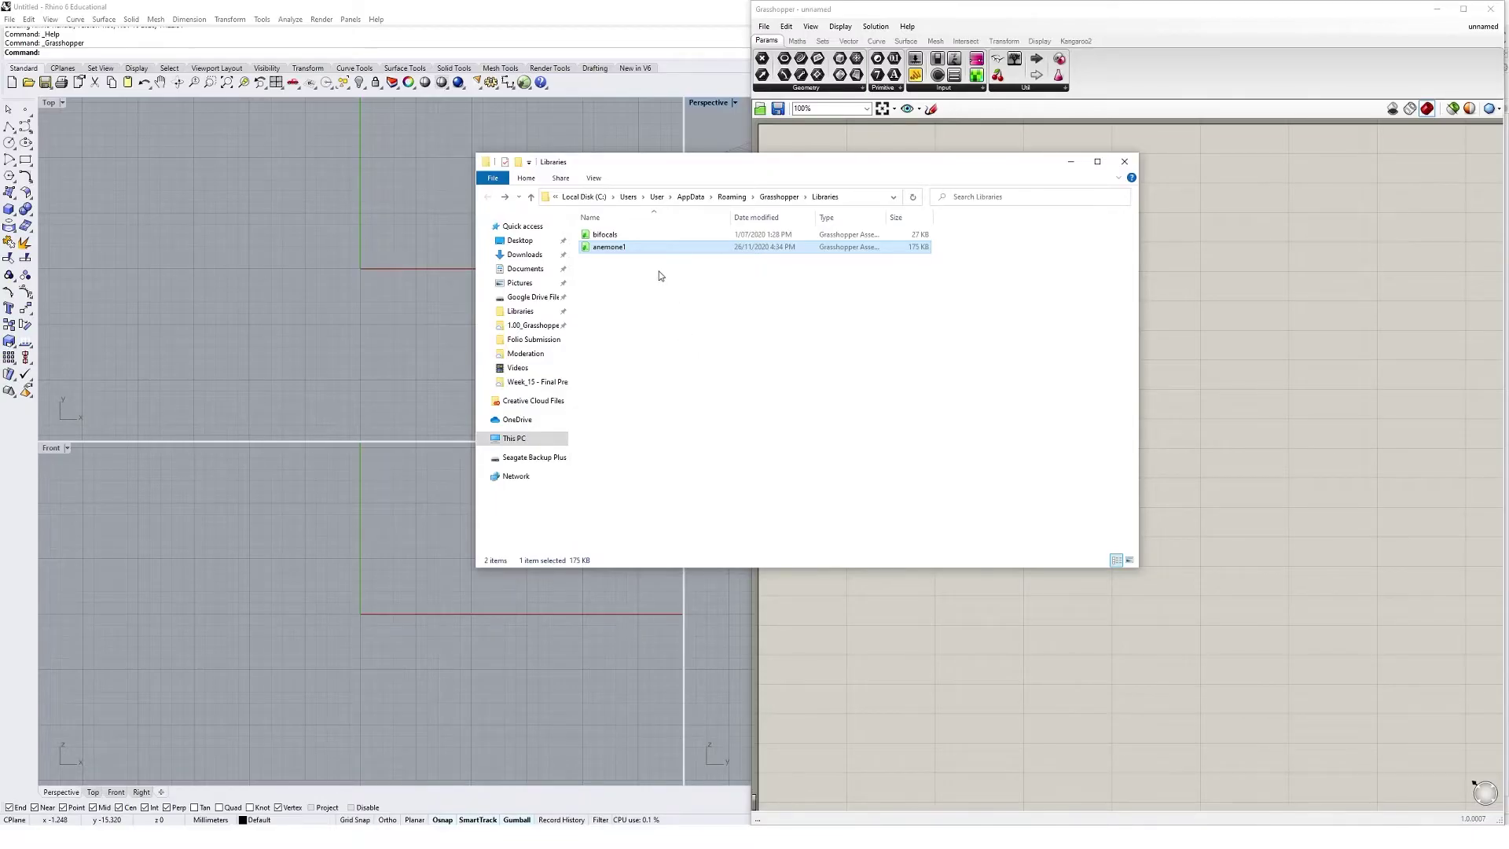
Tick Unblock in anemone1.gha's Properties, apply it, and close the dialog with OK
right_click(636, 252)
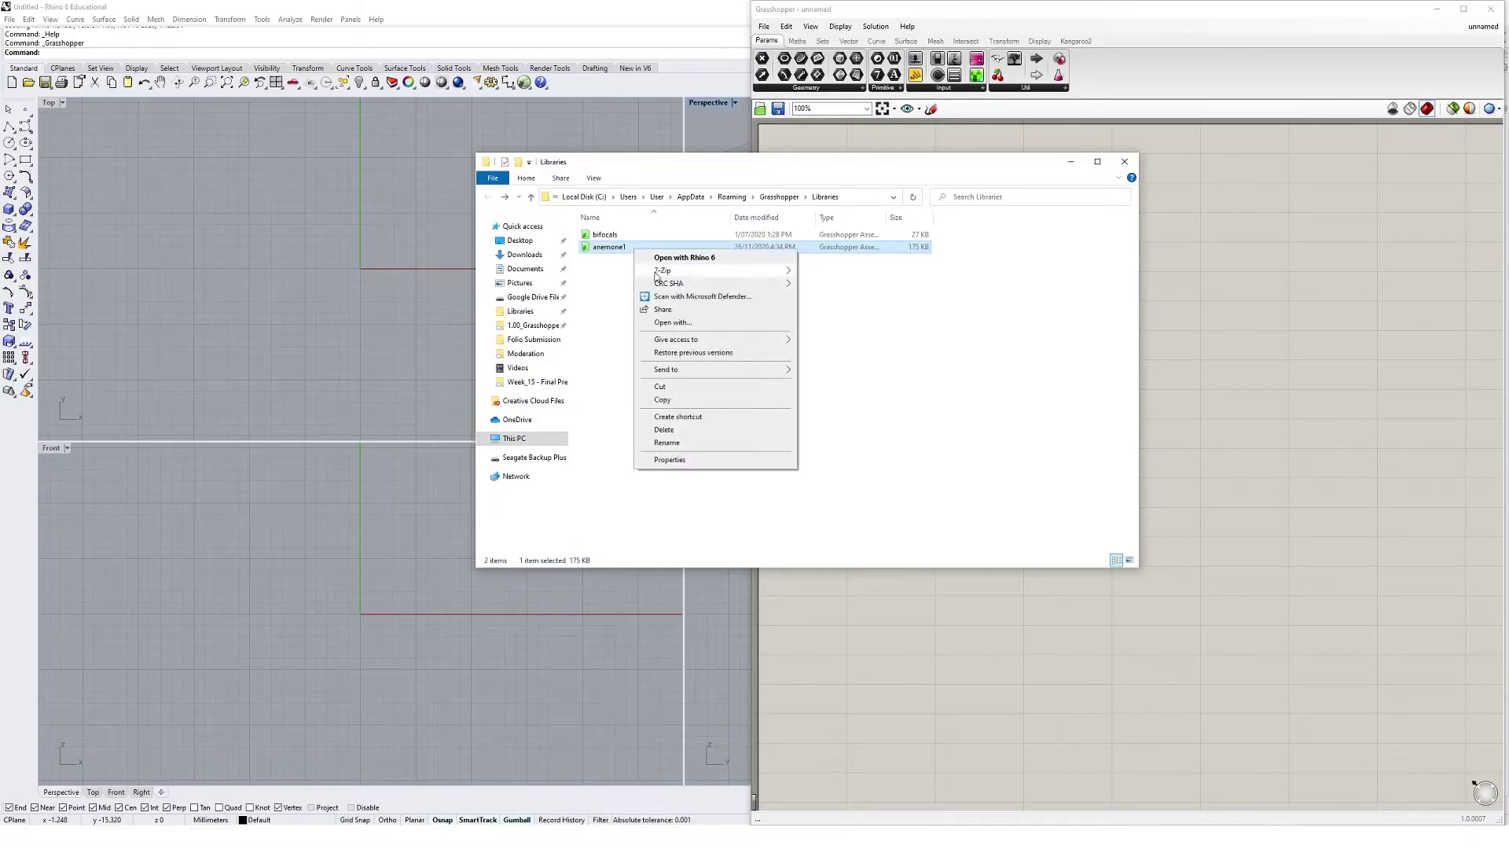
click(671, 460)
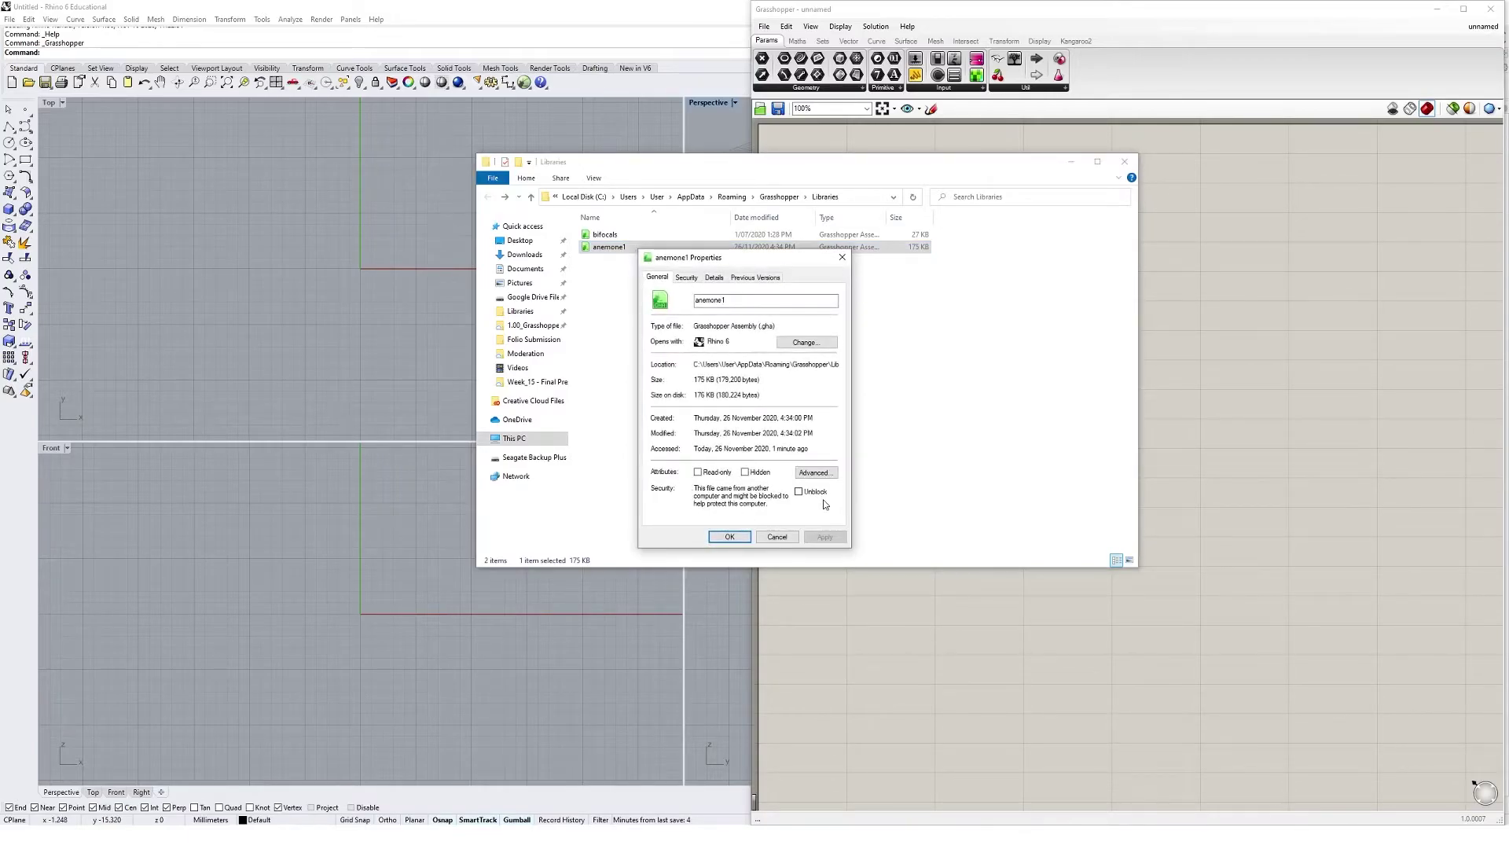
click(812, 498)
click(824, 538)
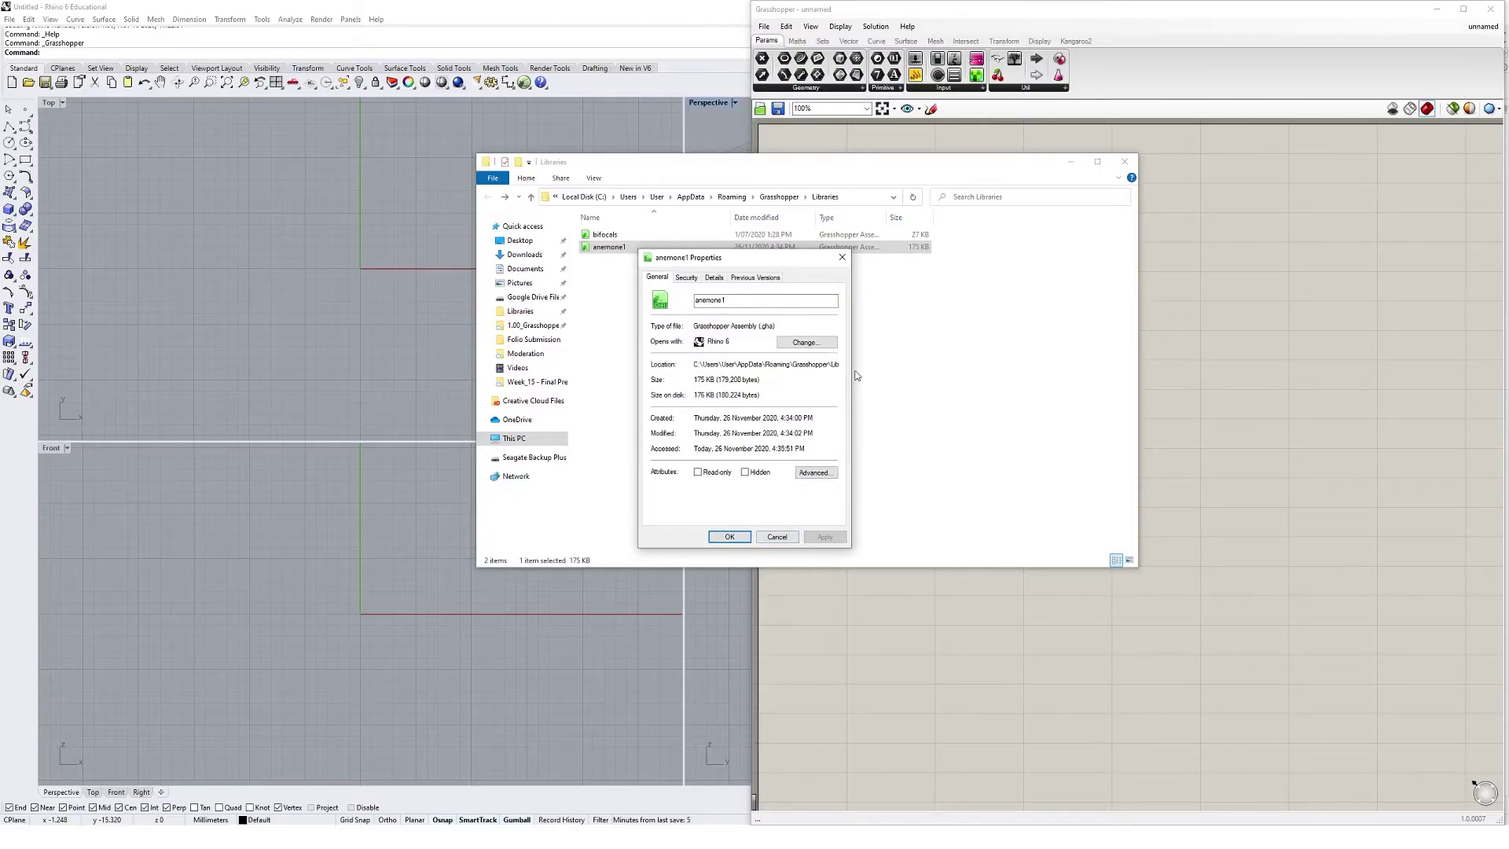
click(731, 538)
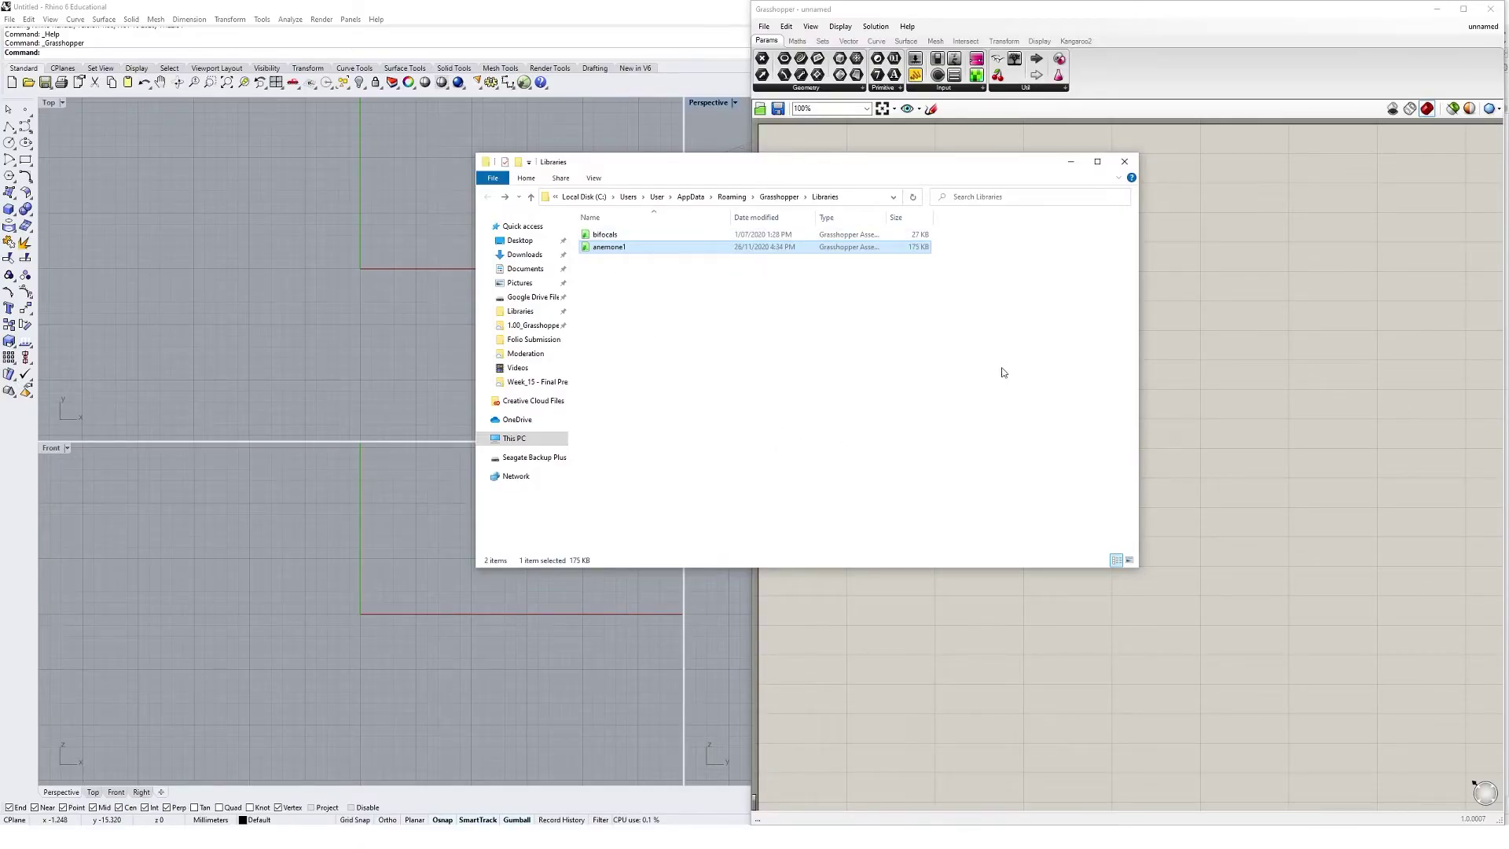
Close Grasshopper and Rhino, relaunch Grasshopper, and show the new Anemone component tab
click(1072, 167)
click(1491, 11)
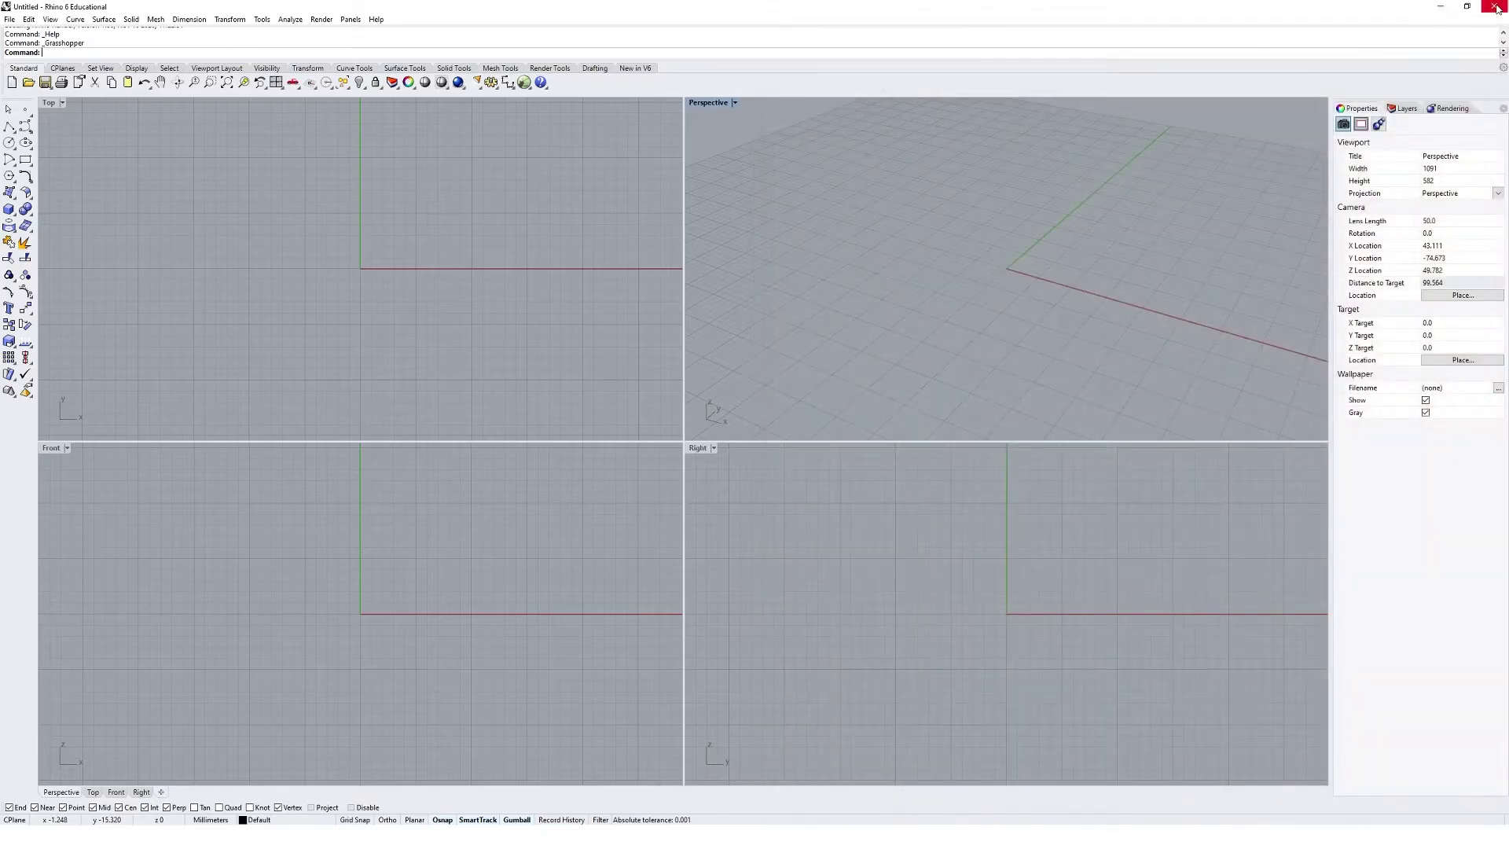
click(1490, 9)
click(765, 461)
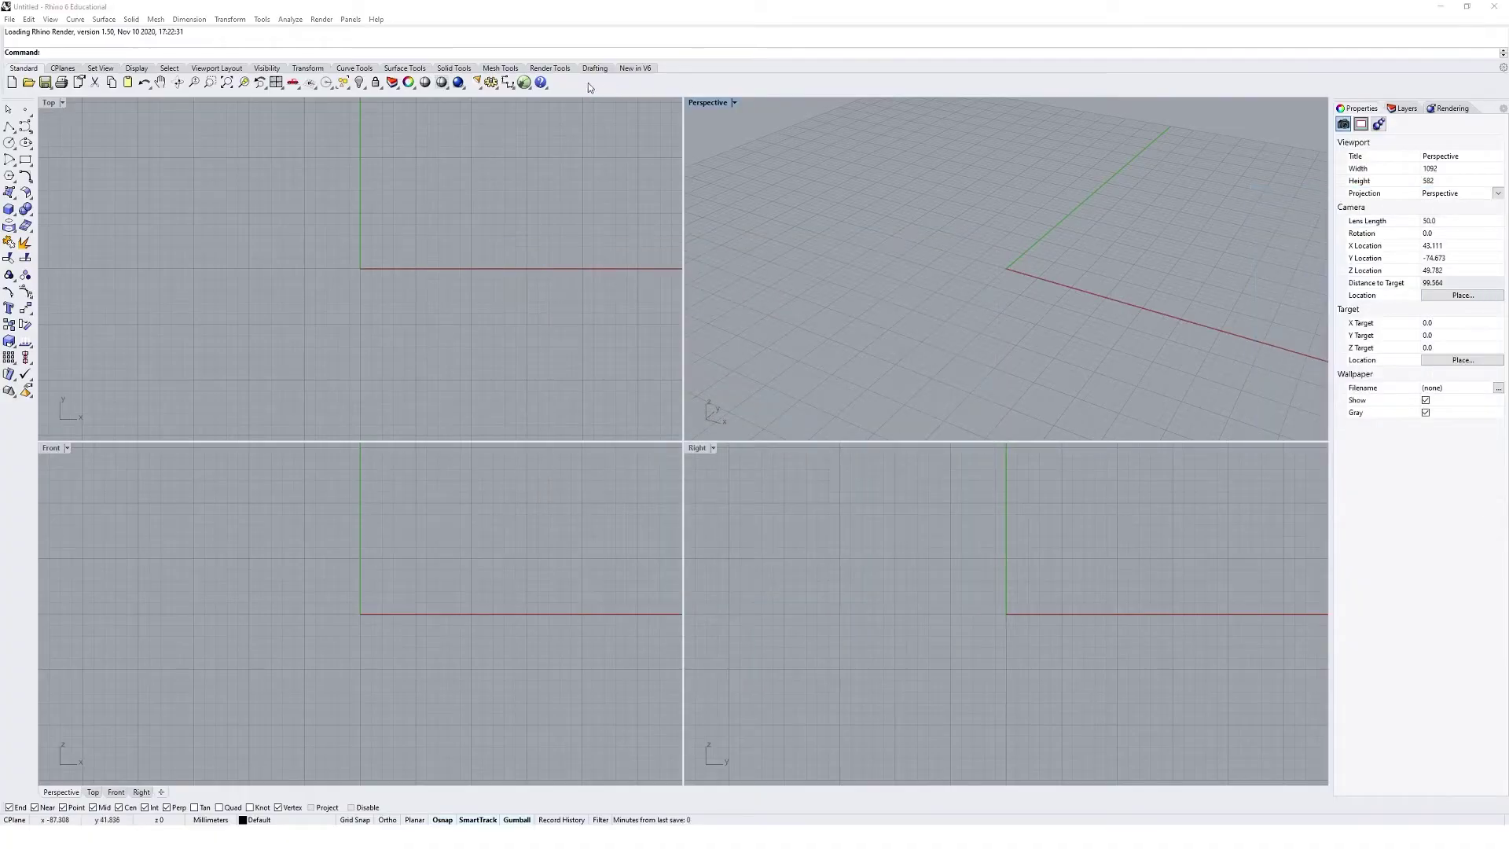
click(525, 83)
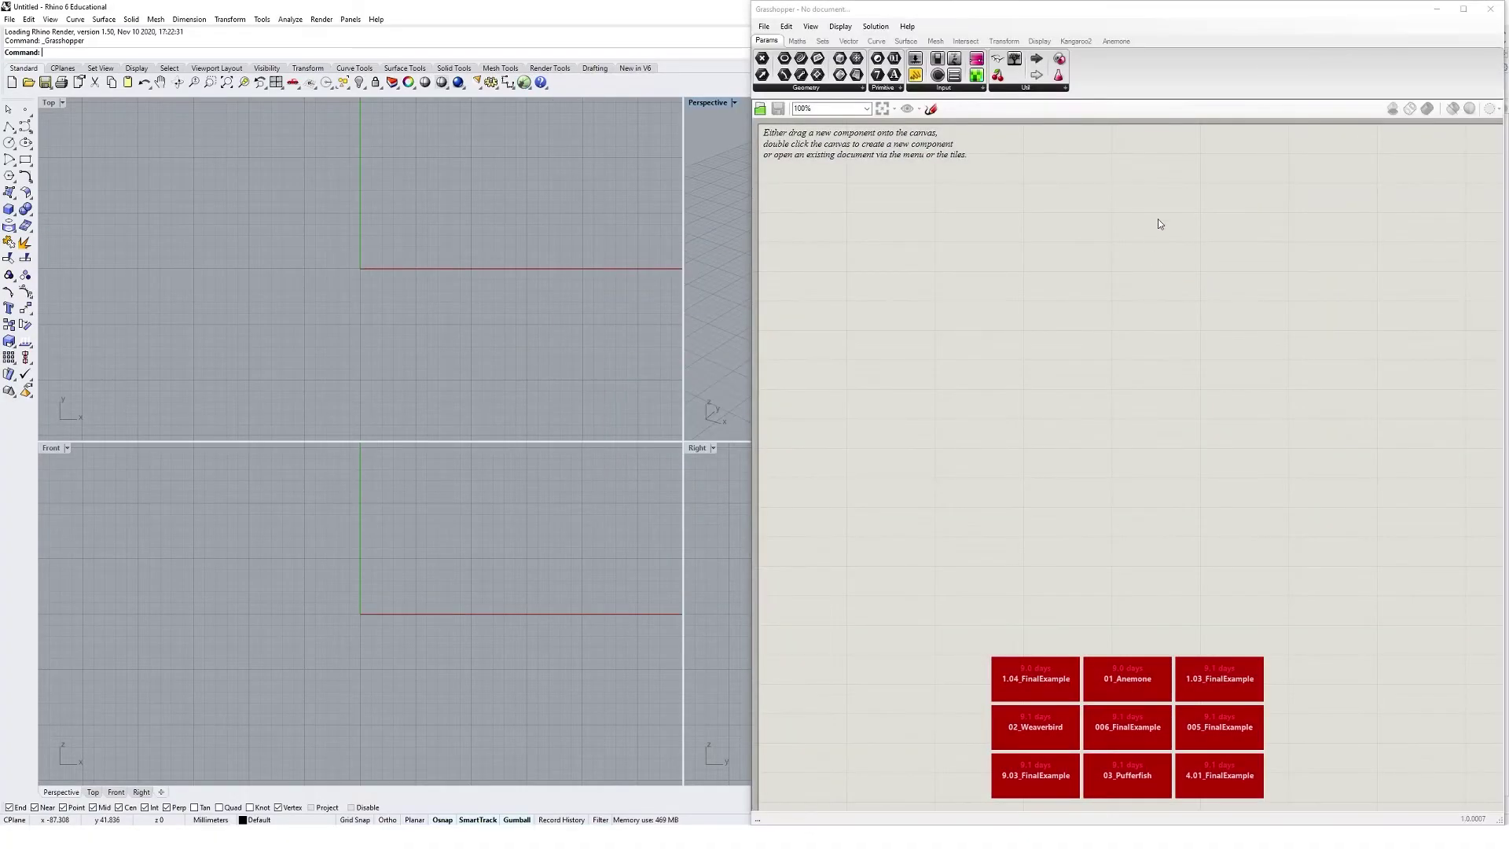
click(1116, 41)
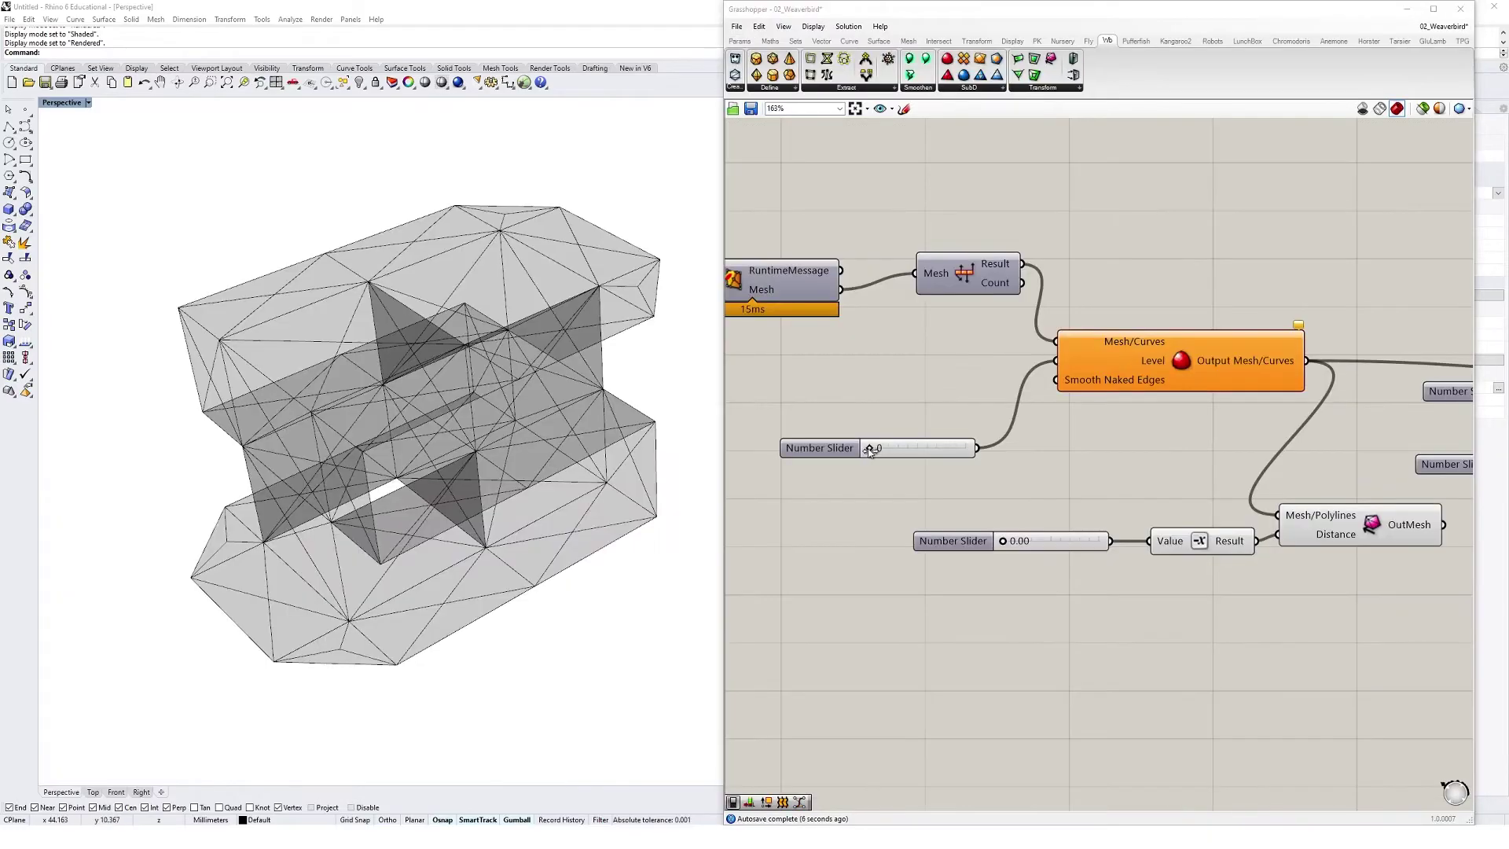
Adjust the Weaverbird Level and Distance sliders, then raise Tween Steps from 1 to 3
drag(869, 450, 904, 457)
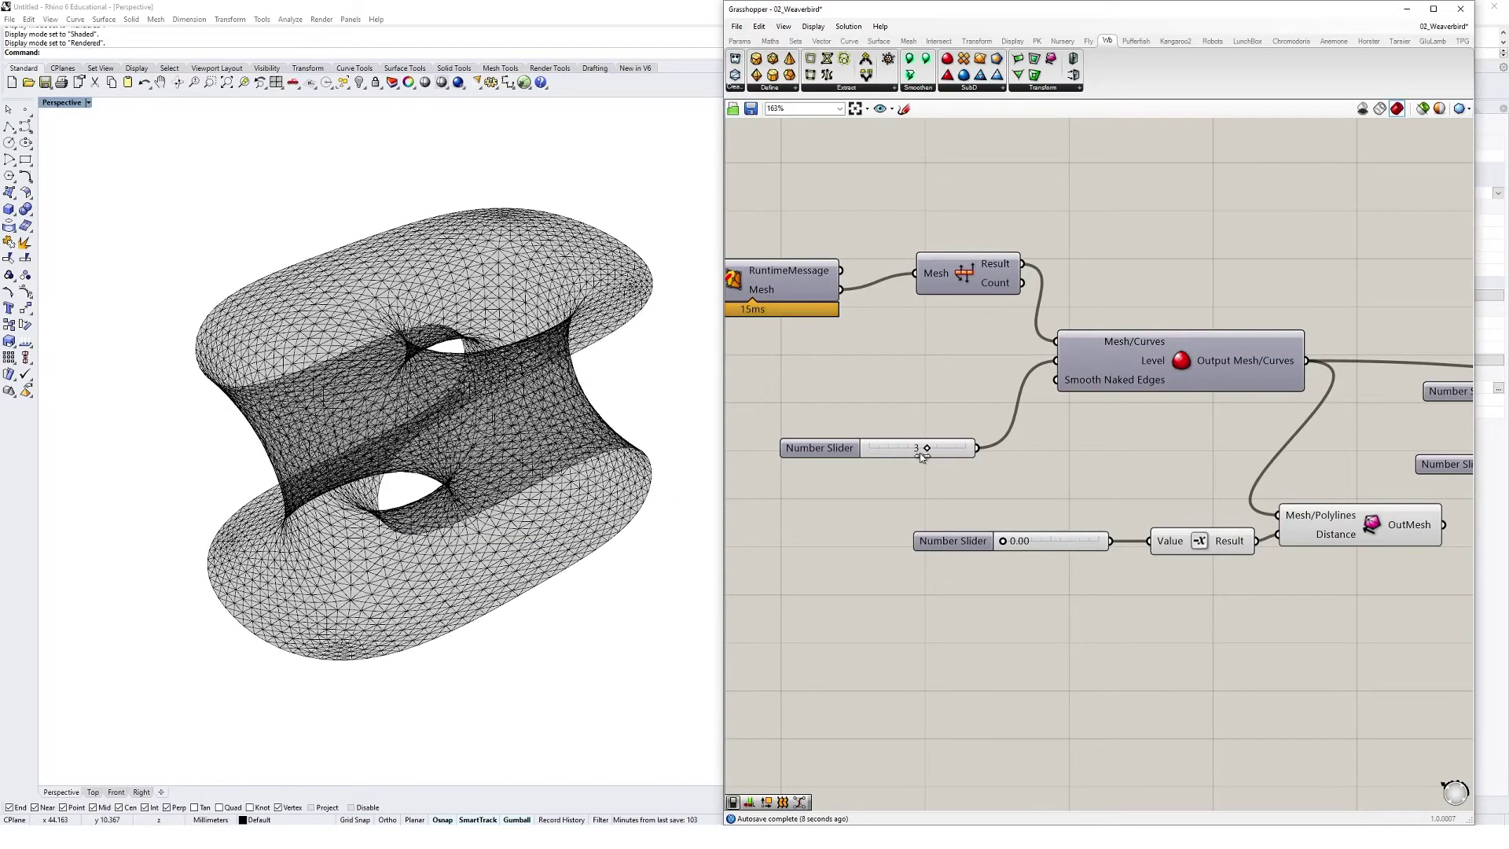
mouse_move(1004, 542)
mouse_down()
mouse_move(1027, 550)
mouse_move(1014, 549)
mouse_up()
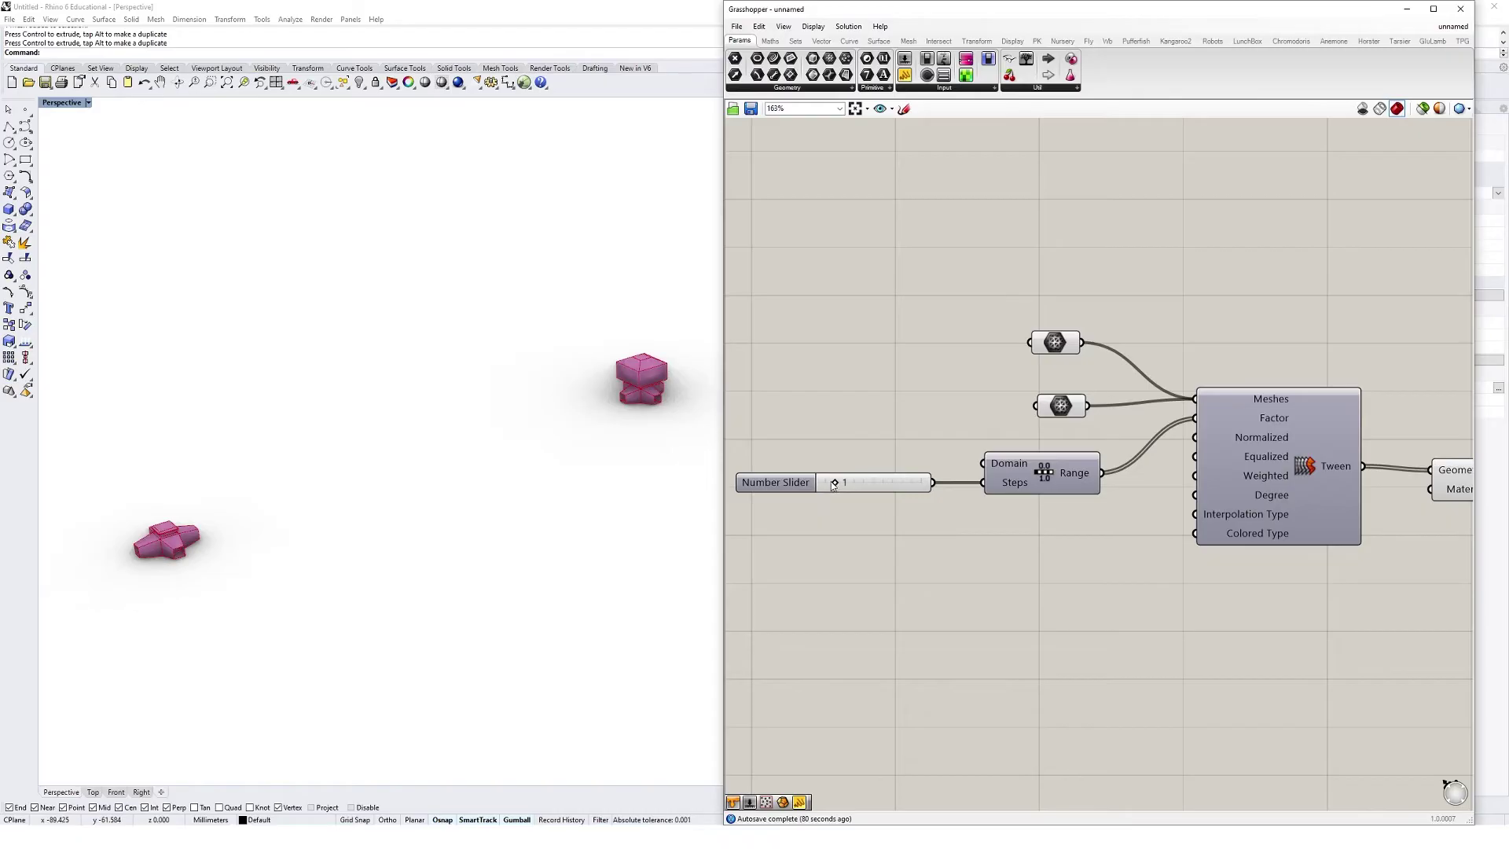
mouse_move(834, 485)
mouse_down()
mouse_move(945, 482)
mouse_move(845, 485)
mouse_up()
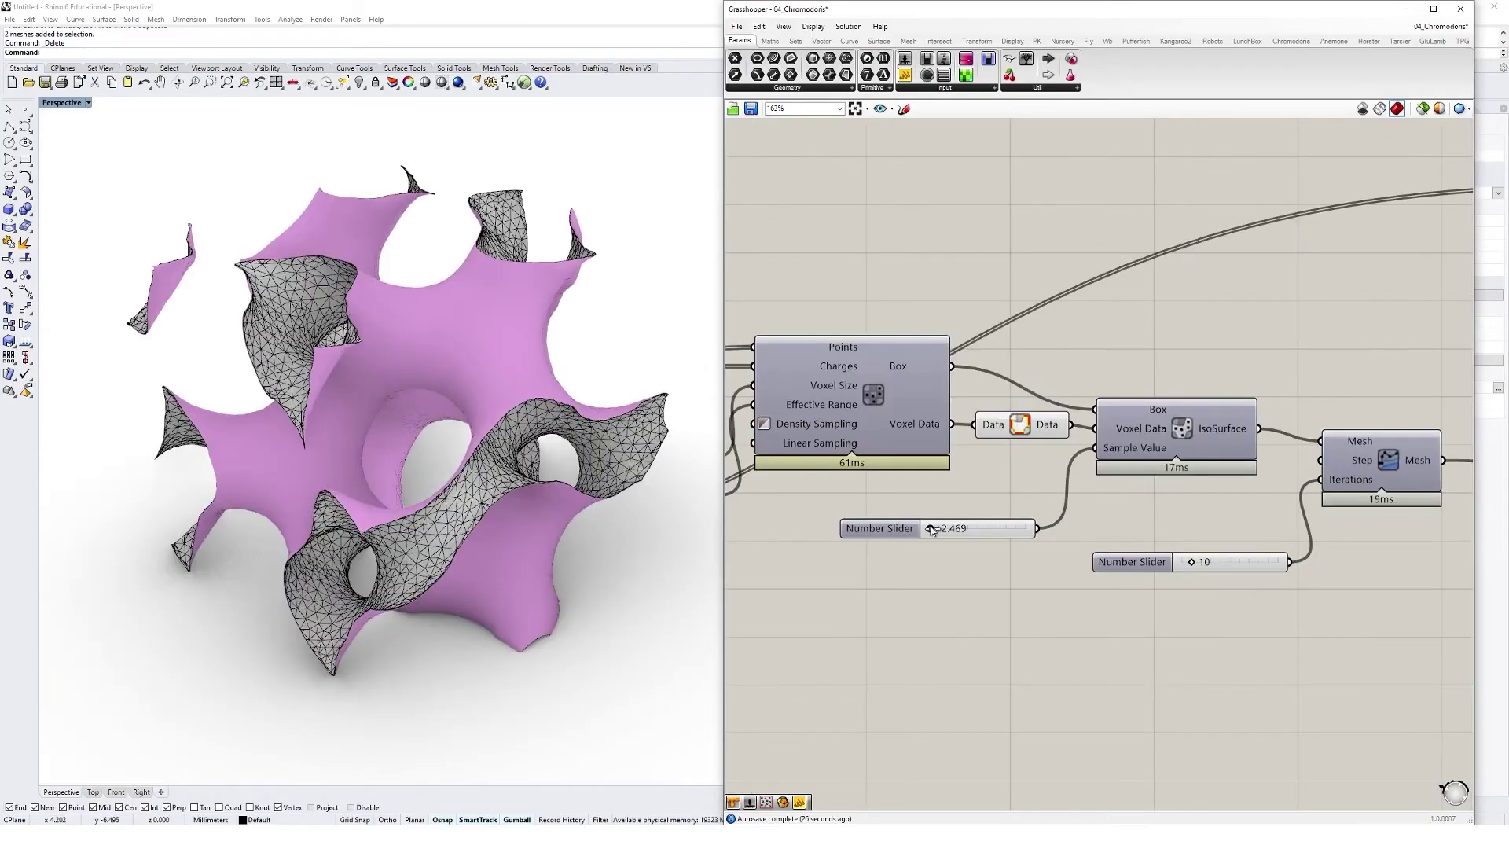
Lower the Chromodoris sample value to 0.473 and set 003_FinalExample's Boolean Toggle to False
drag(937, 533, 954, 534)
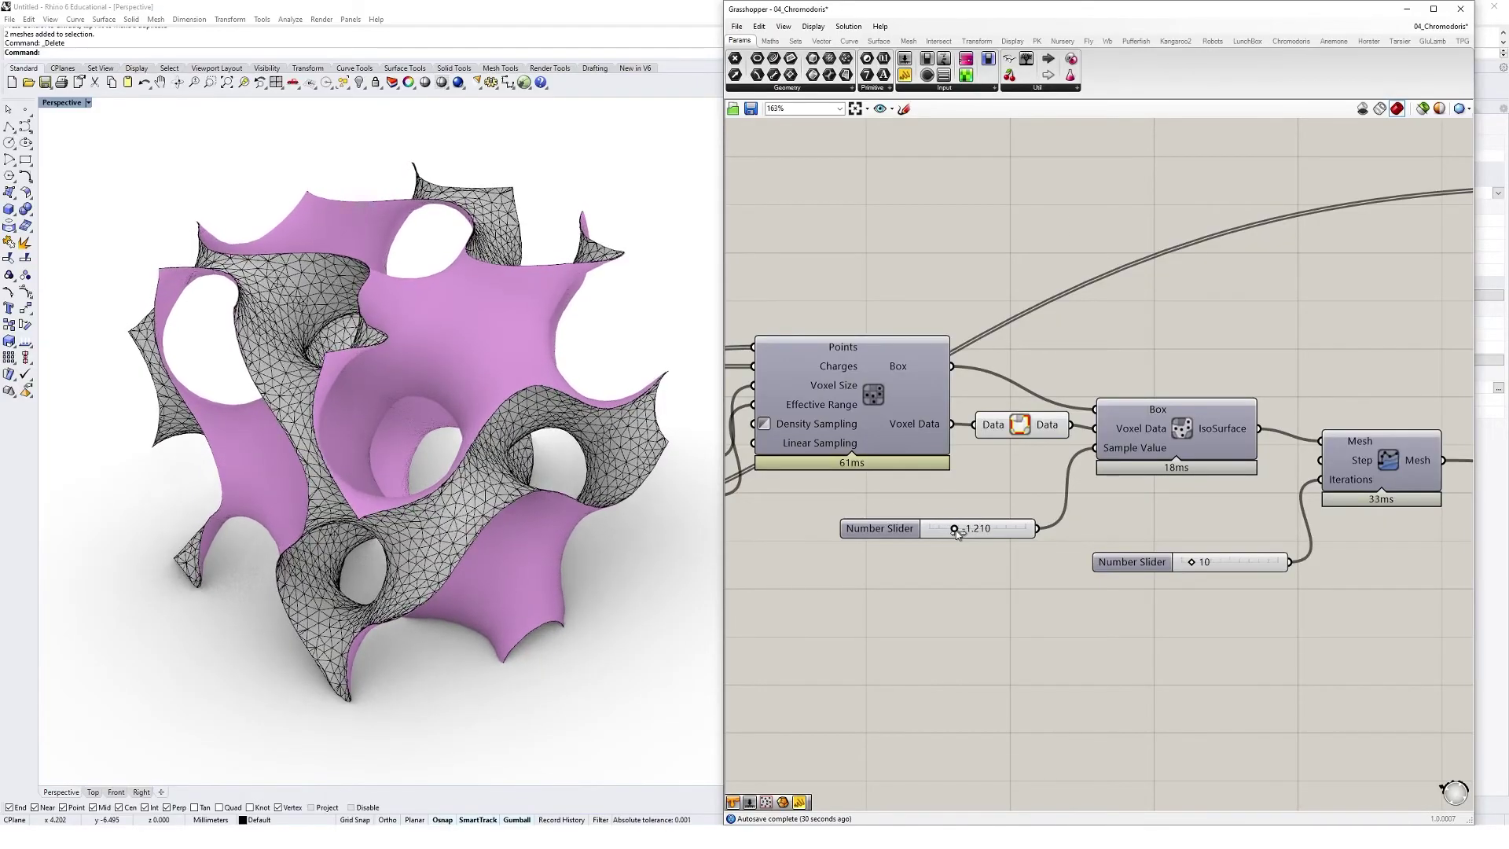
drag(957, 533, 974, 533)
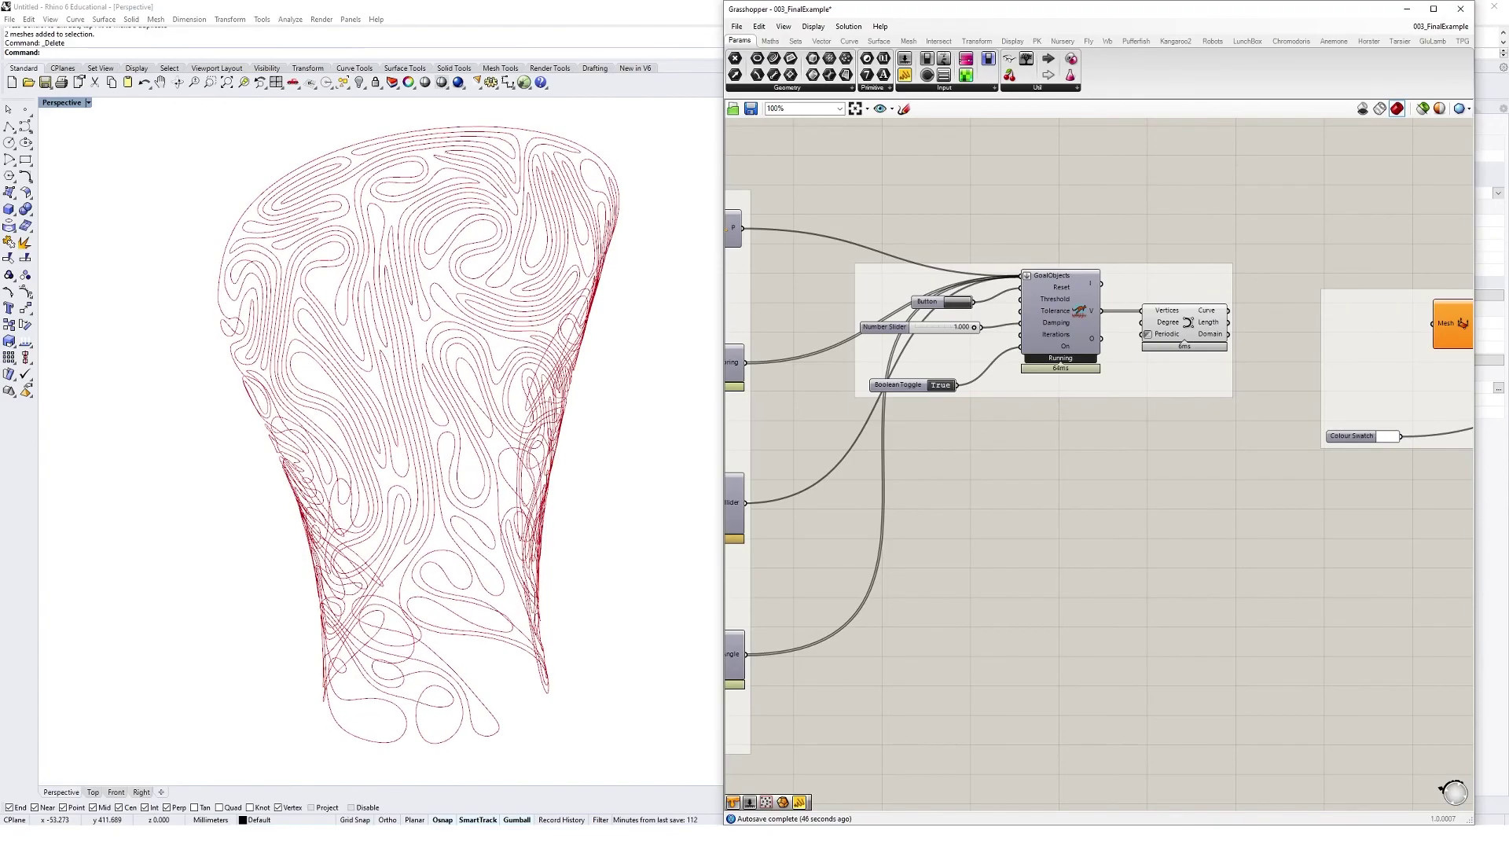
double_click(940, 384)
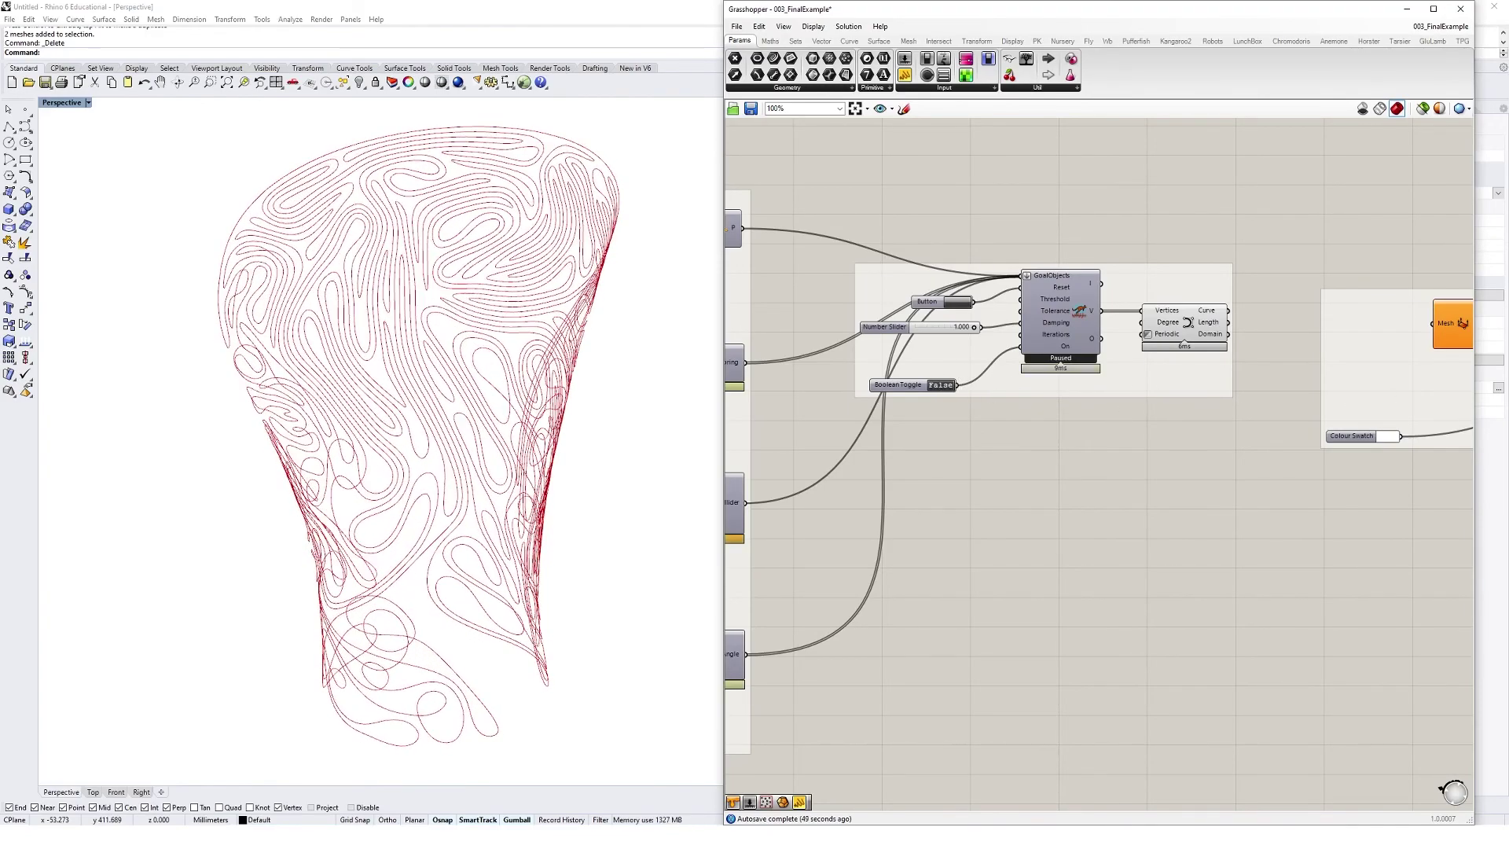